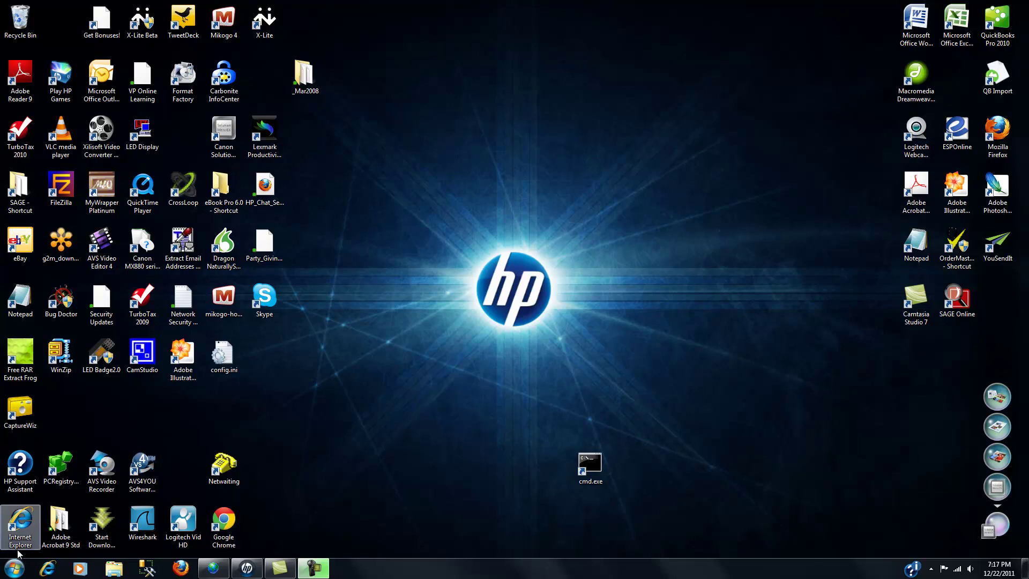
Step: Turn on 'Show hidden files, folders, and drives' in Control Panel's Folder Options and apply it
{"action": "left_click", "coordinate": [15, 567]}
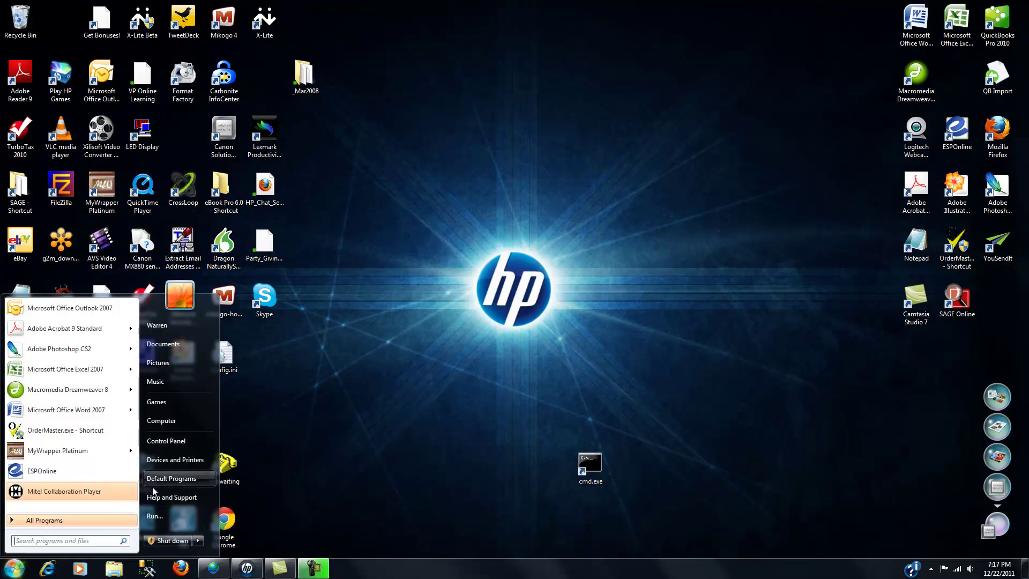
{"action": "left_click", "coordinate": [168, 442]}
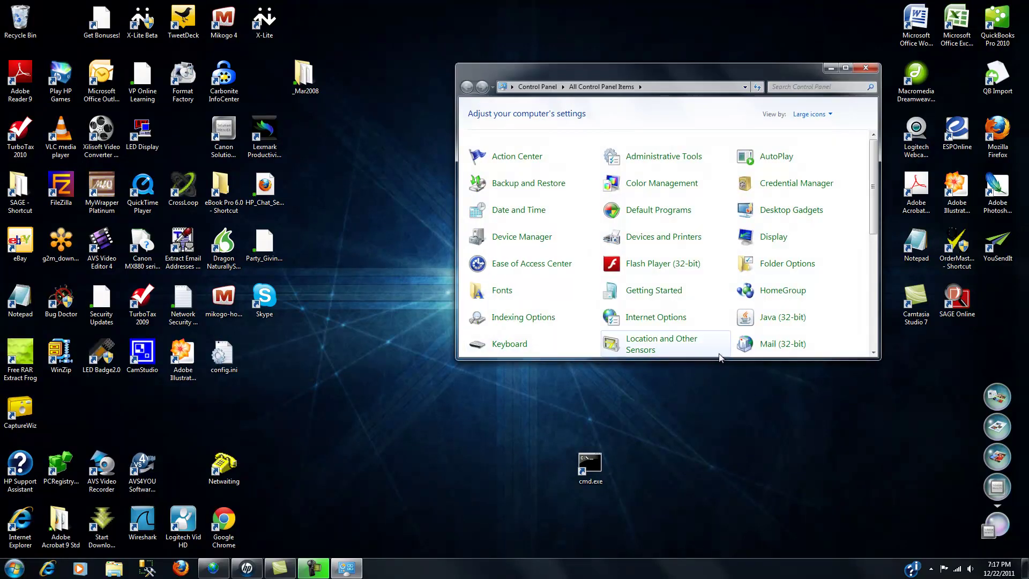
{"action": "left_click", "coordinate": [768, 264]}
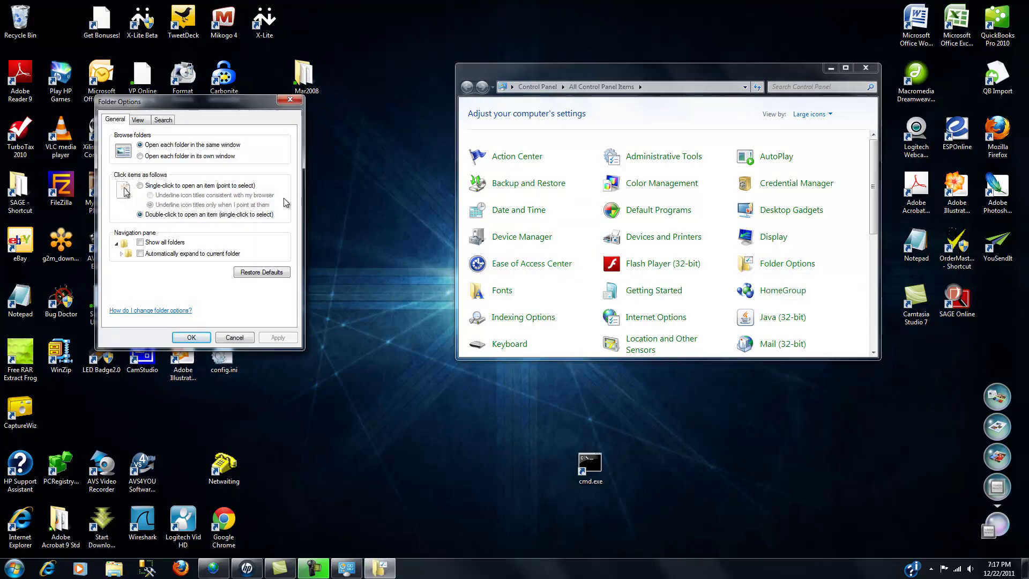
{"action": "left_click", "coordinate": [140, 121]}
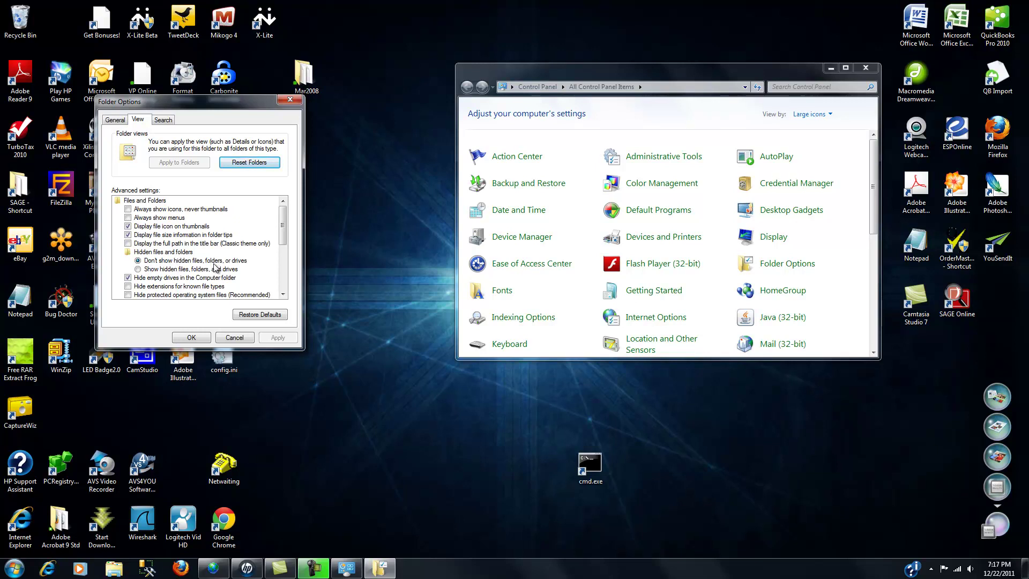
{"action": "left_click", "coordinate": [138, 269]}
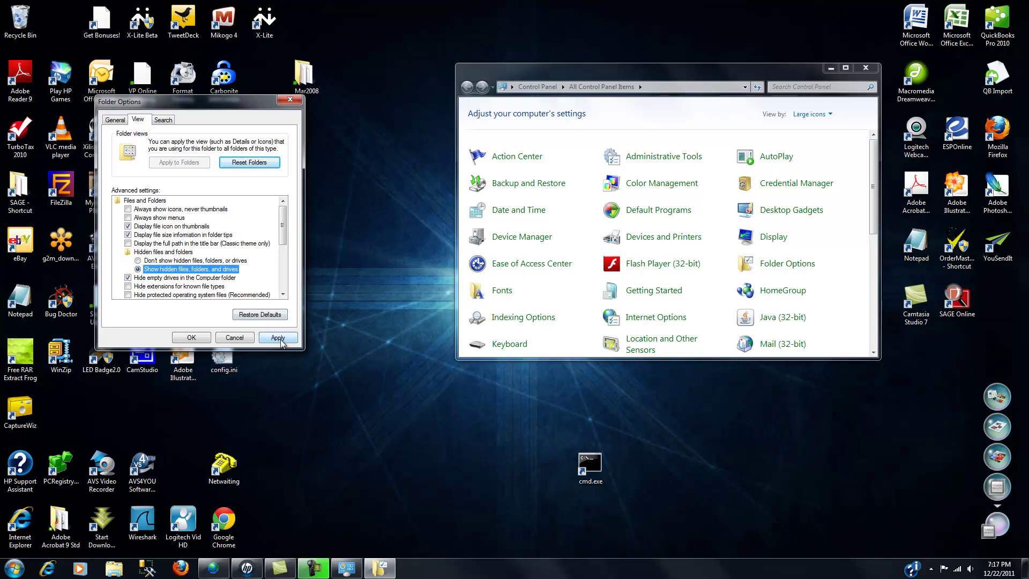
{"action": "left_click", "coordinate": [273, 337]}
{"action": "left_click", "coordinate": [192, 338]}
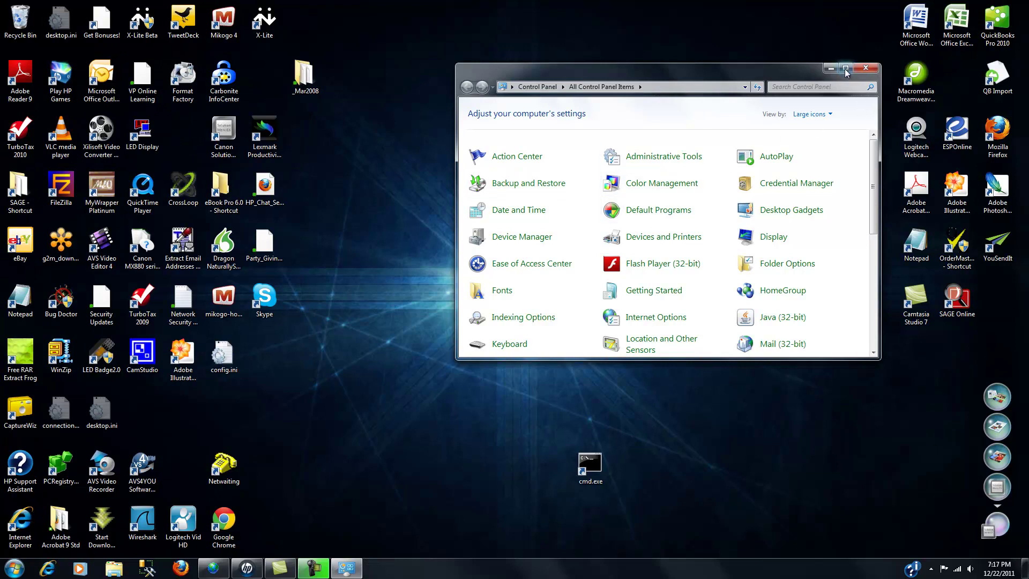
Step: Close Control Panel and launch MyWrapper Platinum from its desktop shortcut
{"action": "left_click", "coordinate": [866, 69]}
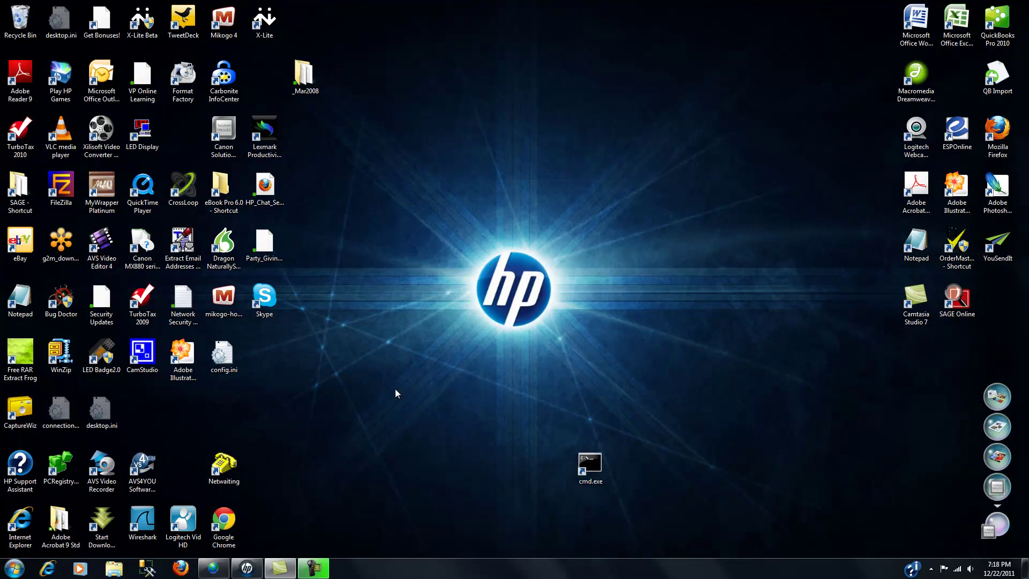
{"action": "double_click", "coordinate": [100, 199]}
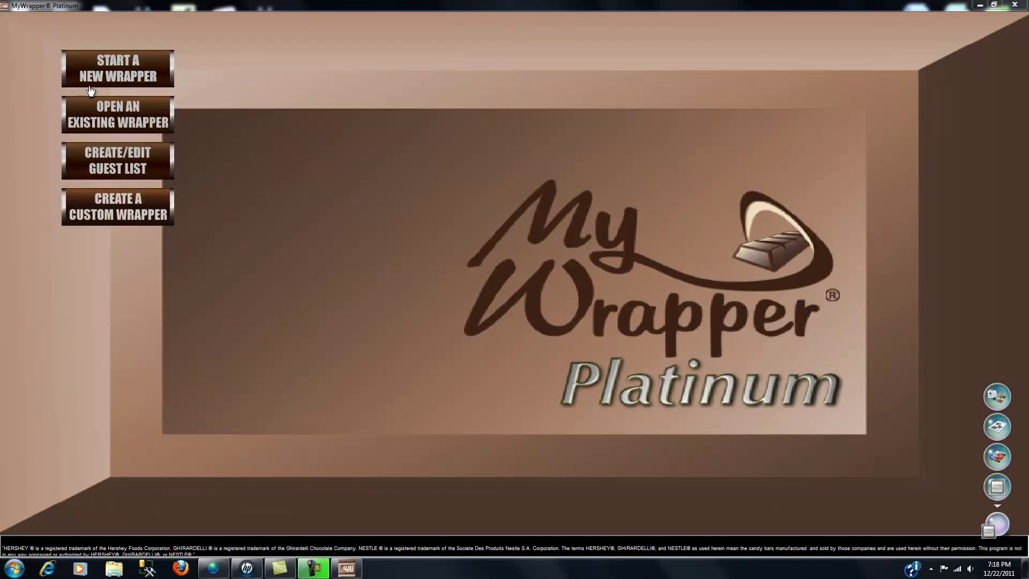
{"action": "left_click", "coordinate": [115, 61]}
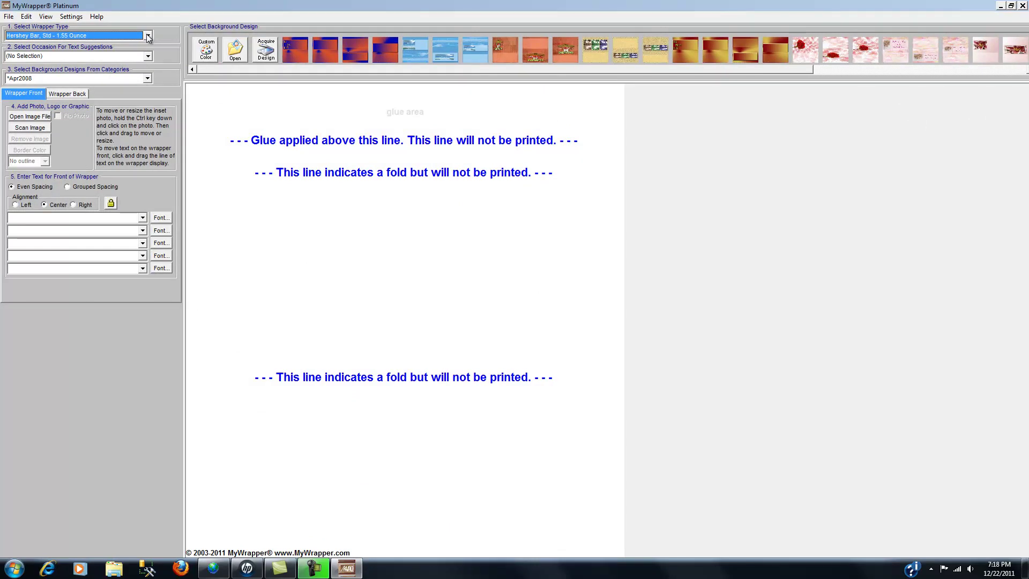
{"action": "left_click", "coordinate": [148, 35]}
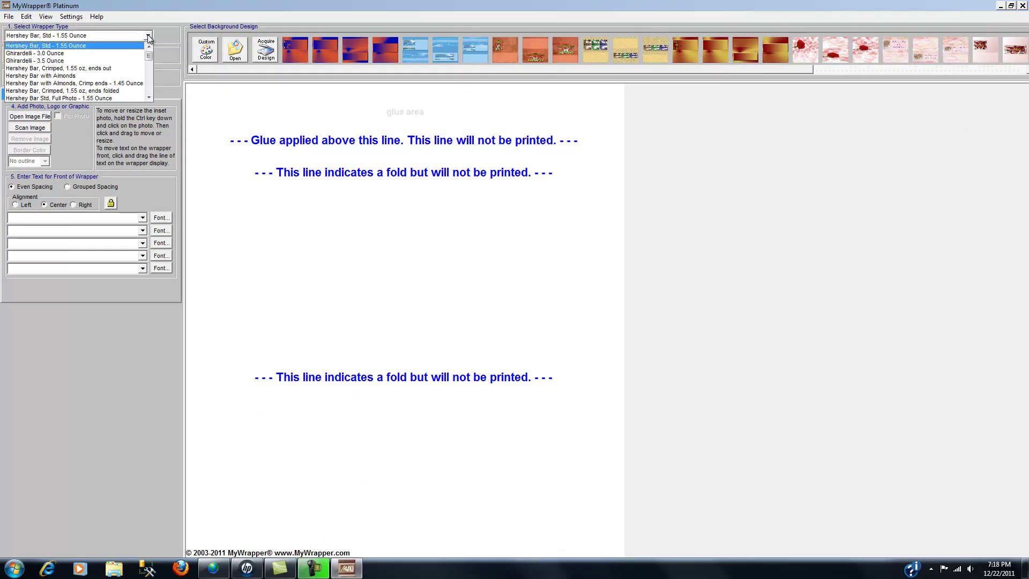
{"action": "left_click", "coordinate": [149, 82]}
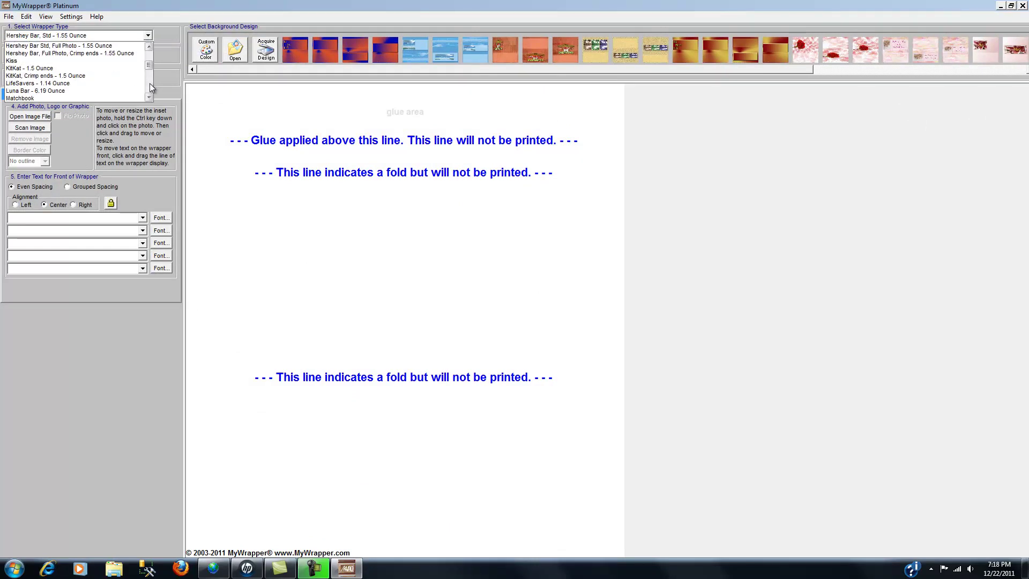
{"action": "left_click", "coordinate": [150, 82]}
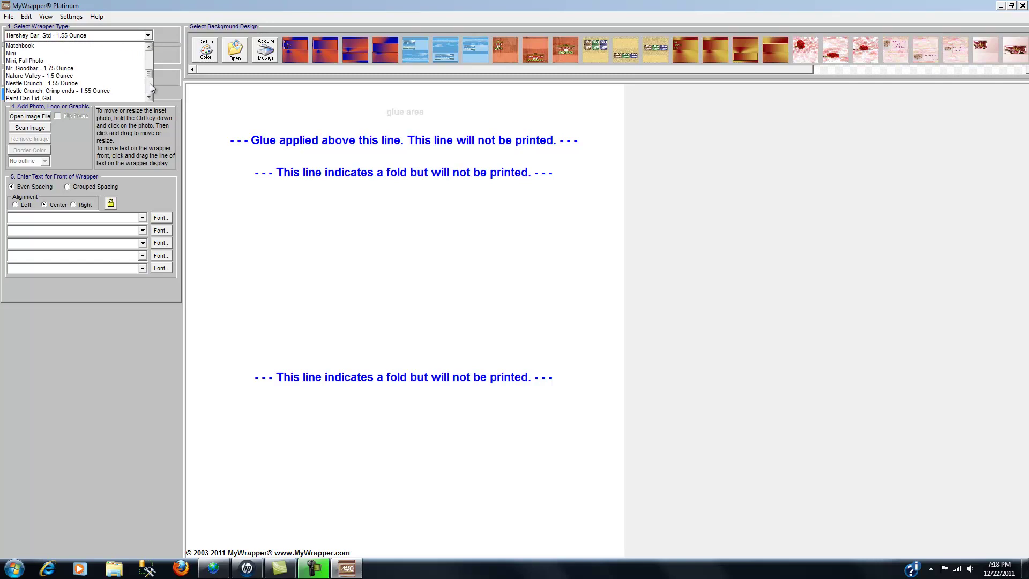
{"action": "left_click", "coordinate": [149, 82]}
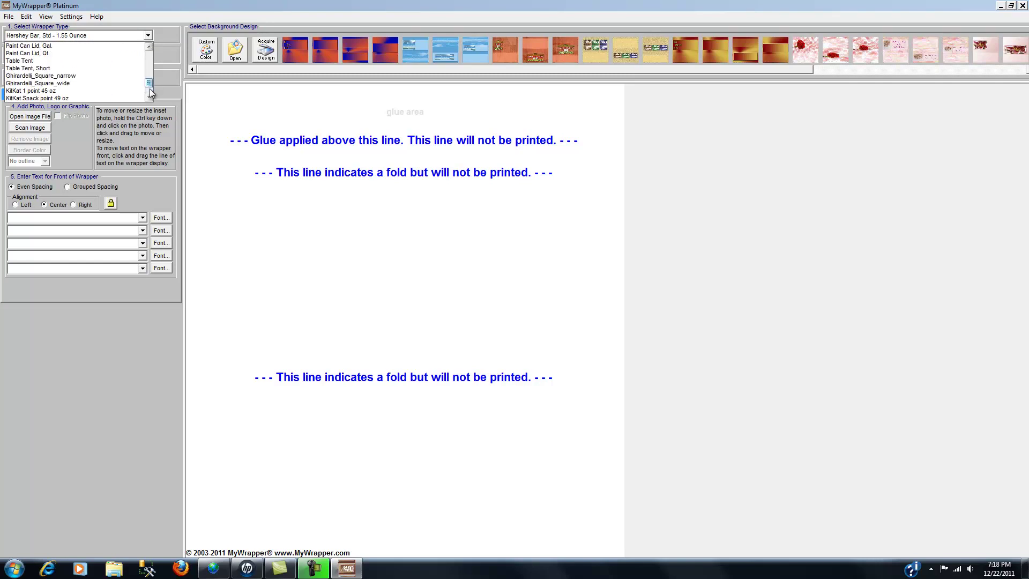
{"action": "left_click", "coordinate": [148, 98]}
{"action": "left_click", "coordinate": [149, 98]}
{"action": "left_click", "coordinate": [148, 98]}
{"action": "left_click", "coordinate": [149, 98]}
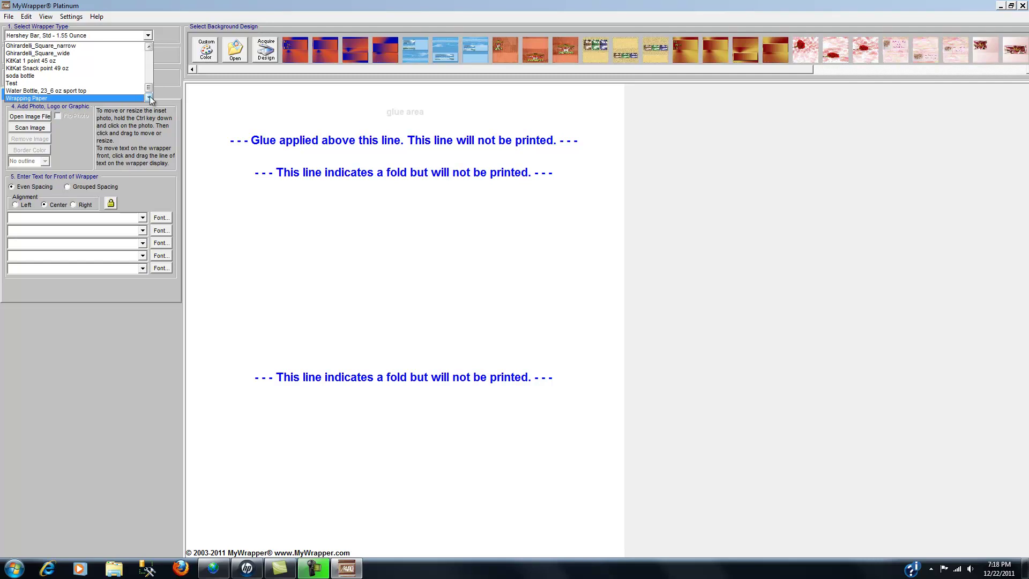
{"action": "left_click", "coordinate": [1023, 8]}
{"action": "left_click", "coordinate": [1023, 7]}
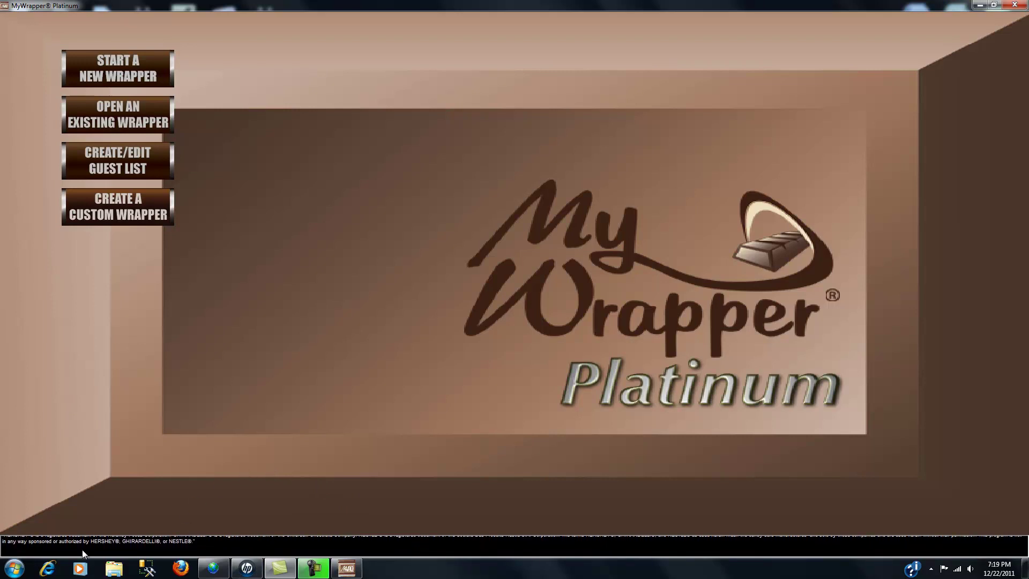
Step: Open mywrapper.com's Download FREE Plugins page in Internet Explorer
{"action": "left_click", "coordinate": [49, 569]}
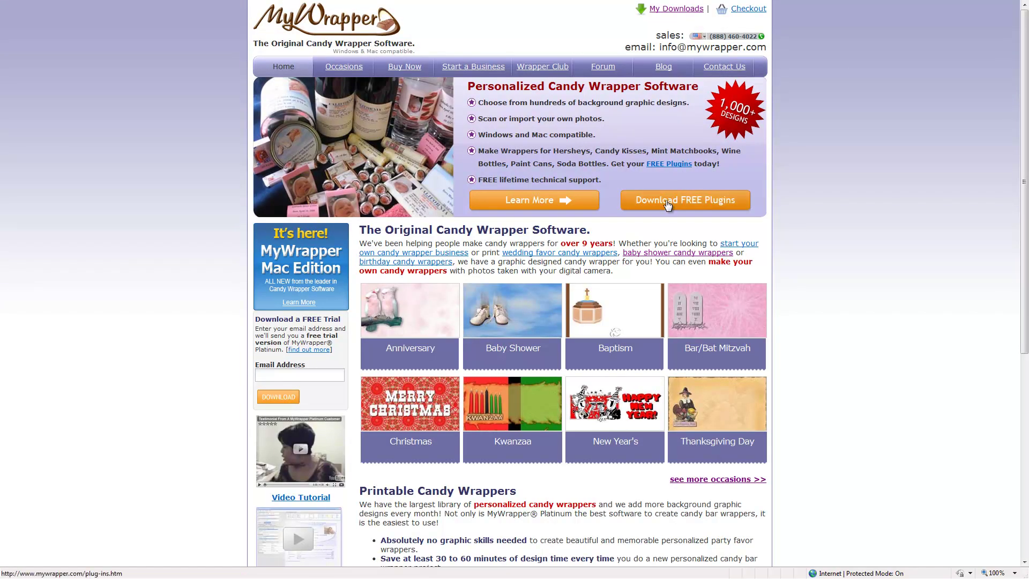
{"action": "left_click", "coordinate": [670, 201]}
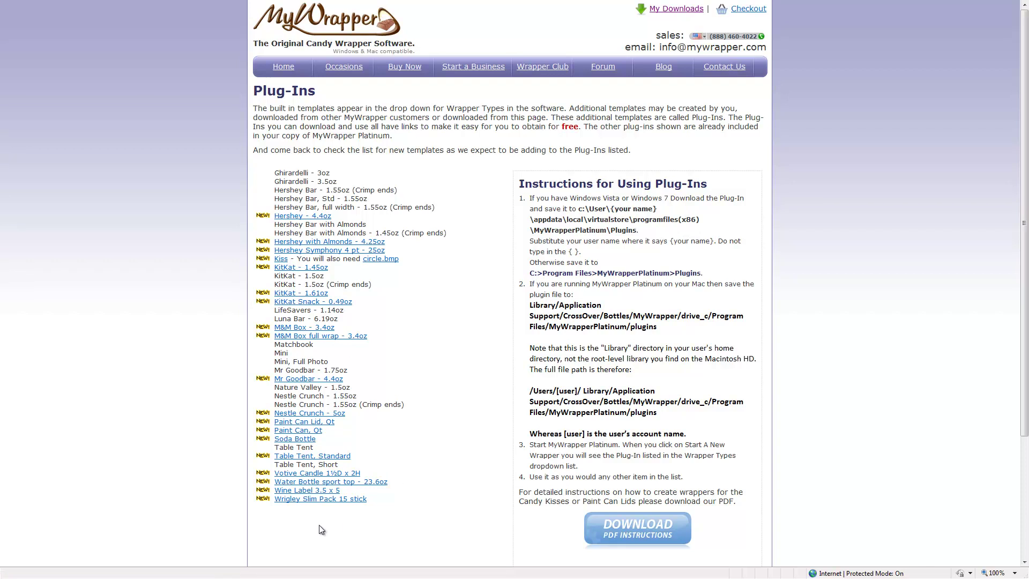
Step: Save the Wine Label 3.5 x 5 plug-in, browsing to the user's folder under C:\Users
{"action": "left_click", "coordinate": [301, 490]}
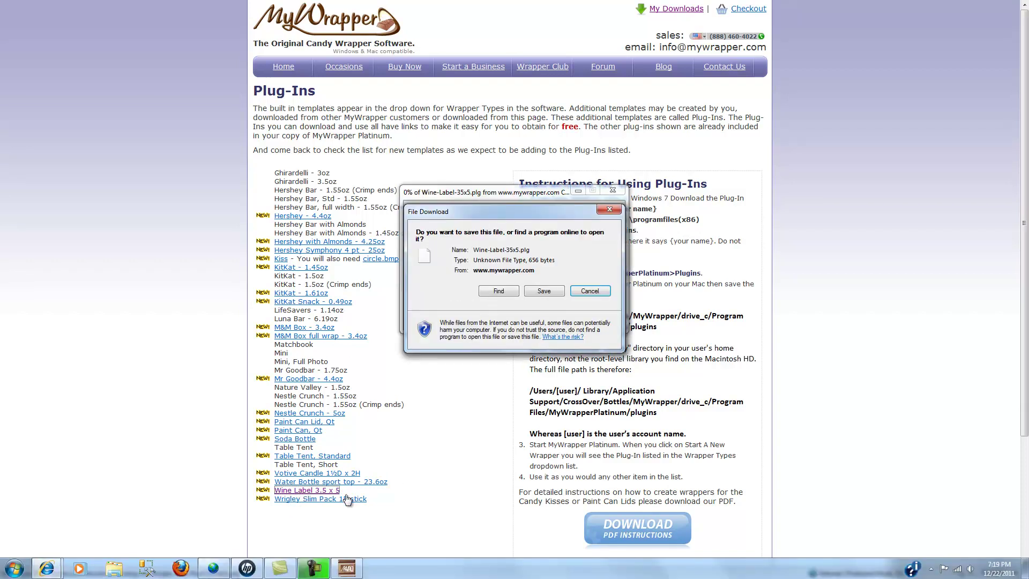
{"action": "left_click", "coordinate": [544, 291]}
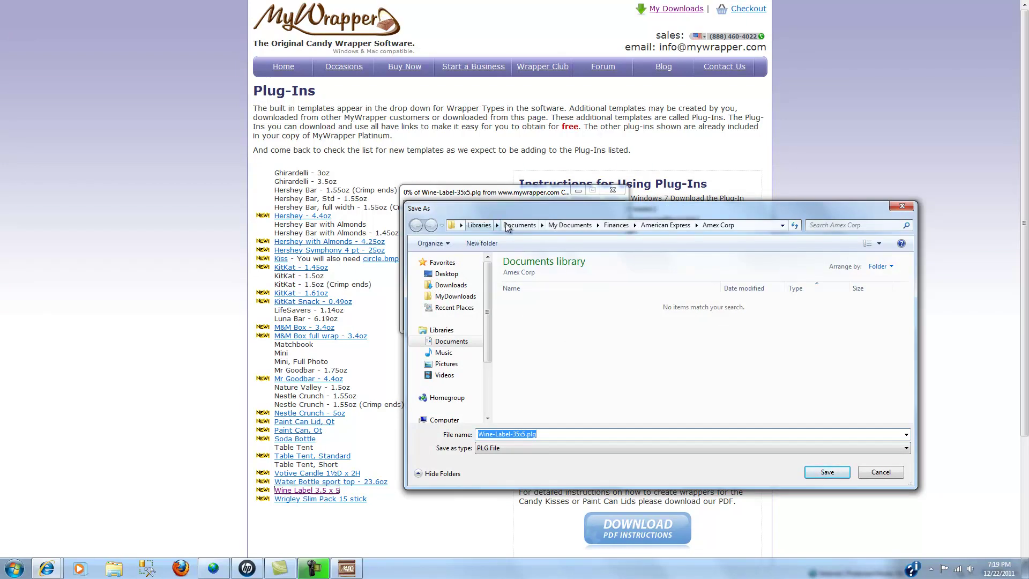
{"action": "left_click", "coordinate": [423, 422]}
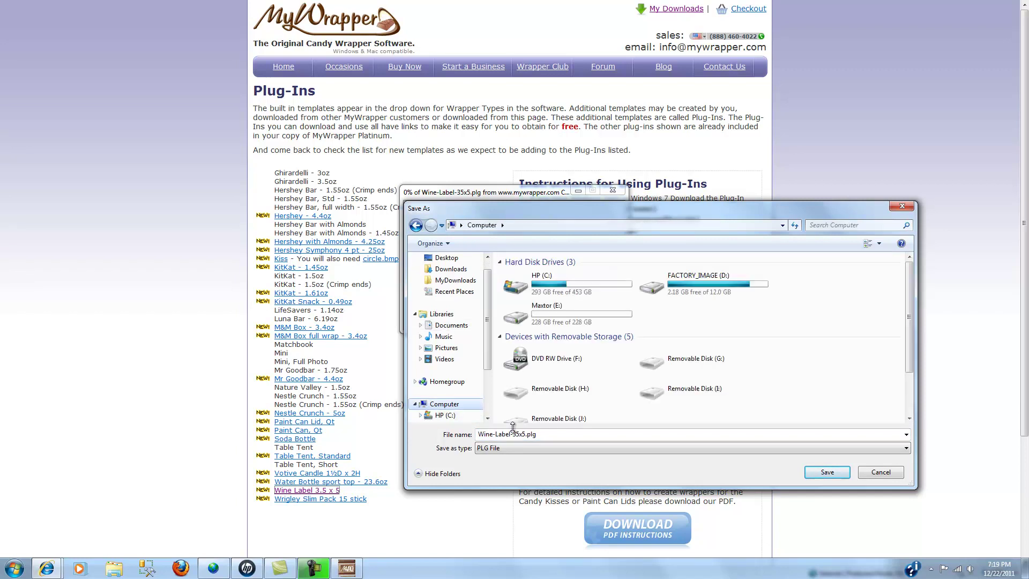
{"action": "left_click", "coordinate": [440, 415]}
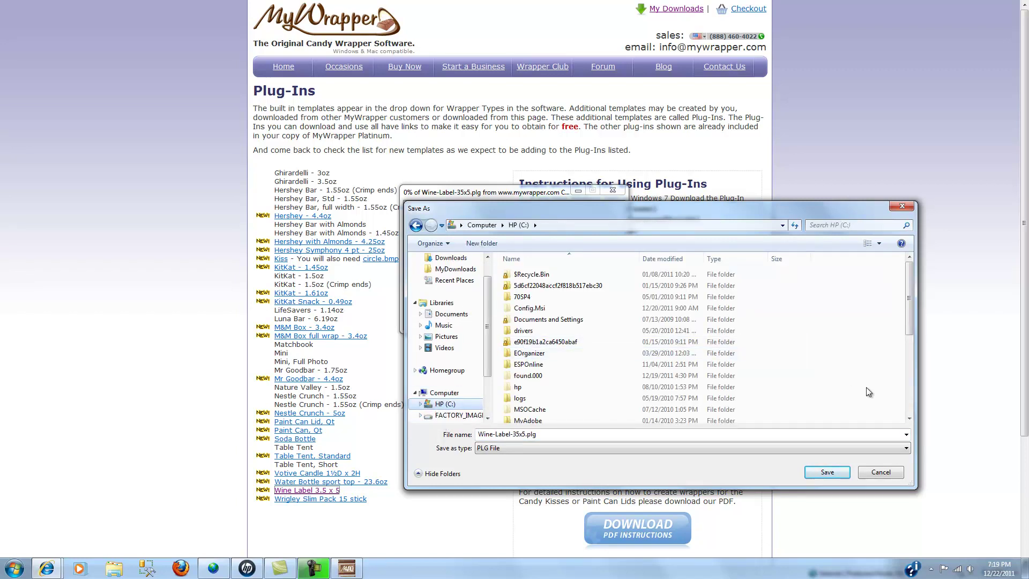
{"action": "left_click", "coordinate": [908, 420]}
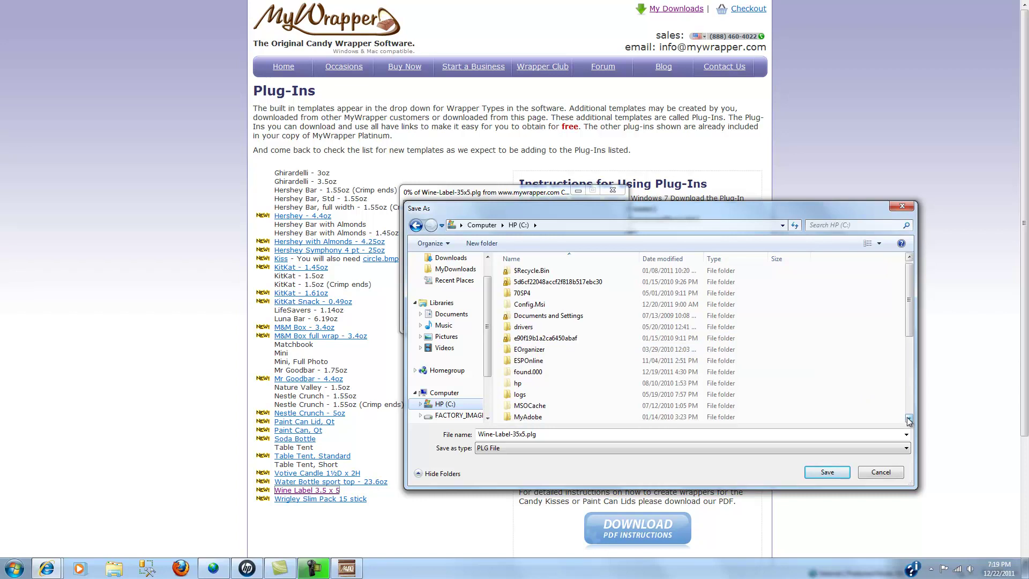
{"action": "left_click_drag", "start_coordinate": [909, 420], "coordinate": [908, 420]}
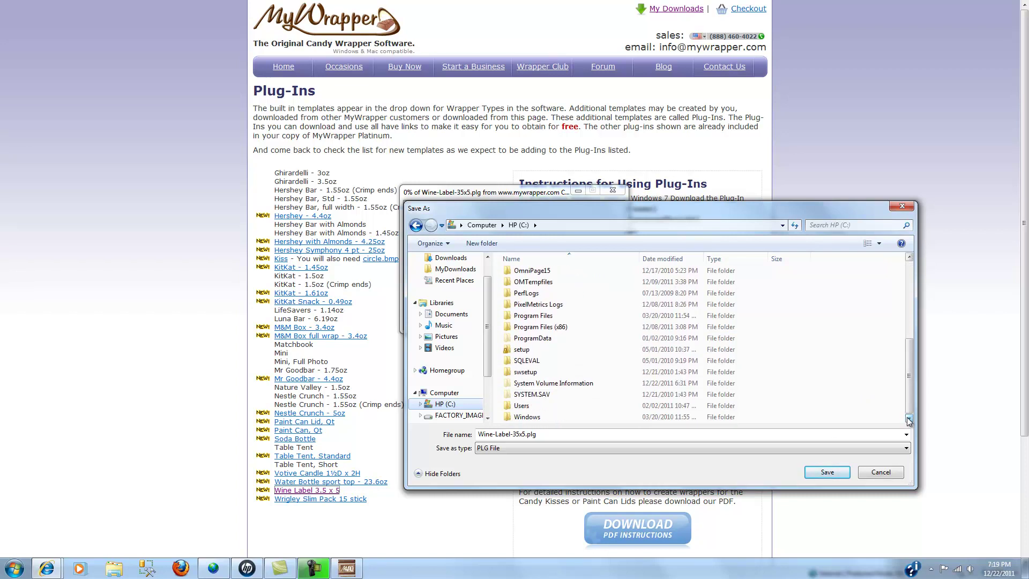
{"action": "left_click", "coordinate": [510, 407]}
{"action": "double_click", "coordinate": [511, 407]}
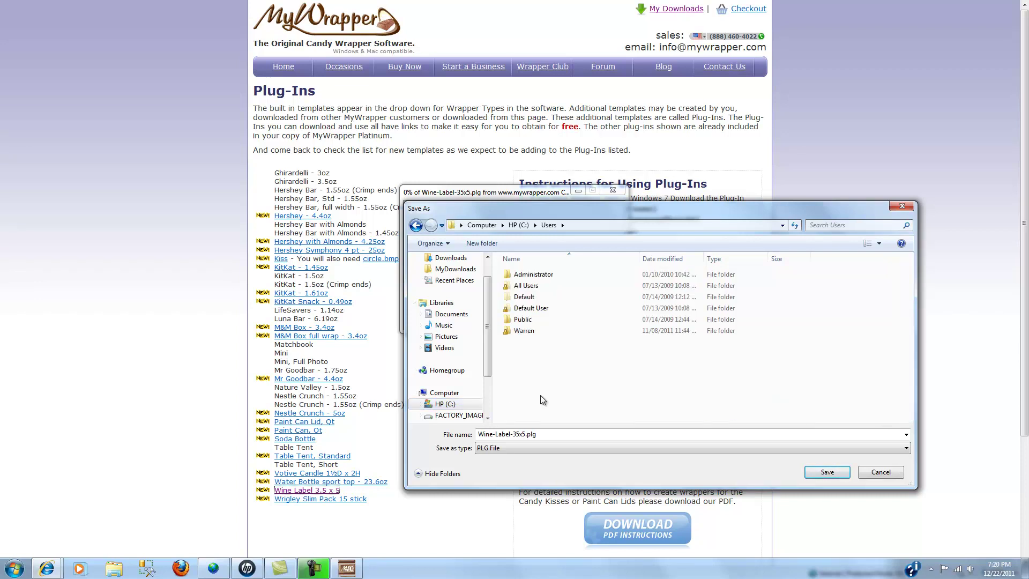
{"action": "left_click", "coordinate": [509, 333]}
{"action": "double_click", "coordinate": [509, 333]}
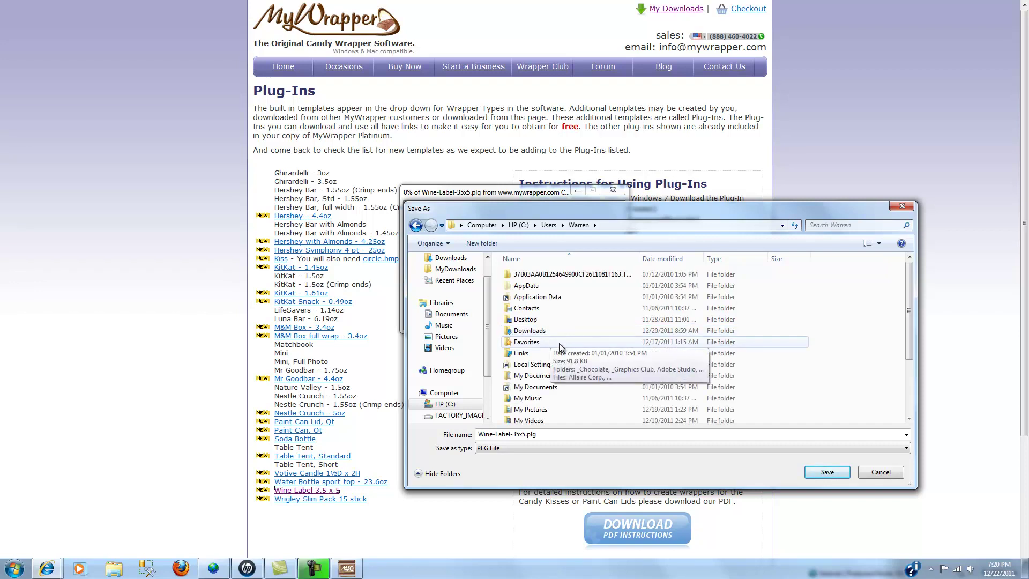
Step: Save Wine-Label-35x5.plg into AppData\Local\VirtualStore\Program Files (x86)\MyWrapperPlatinum\Plugins
{"action": "double_click", "coordinate": [523, 288]}
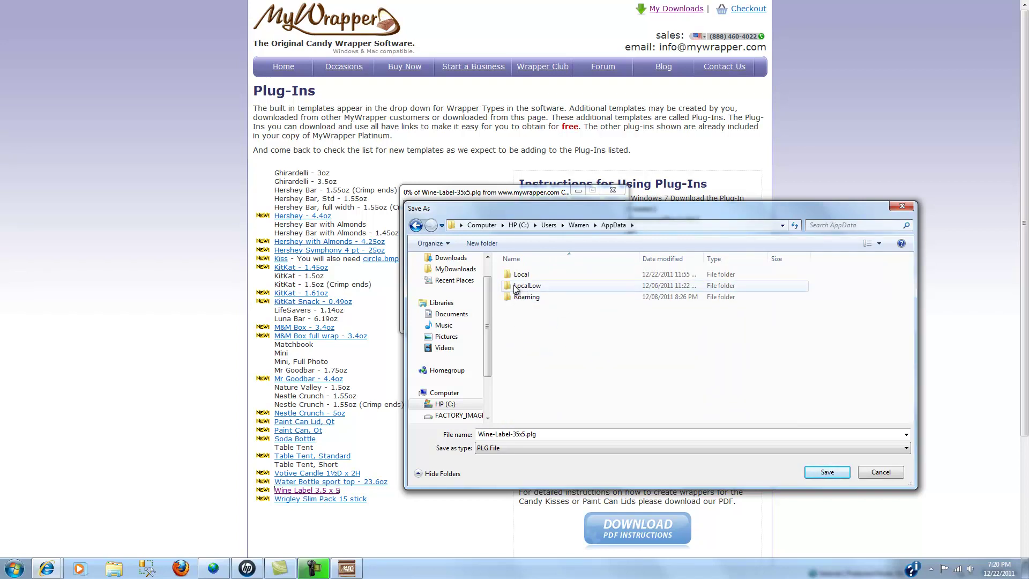
{"action": "double_click", "coordinate": [518, 276]}
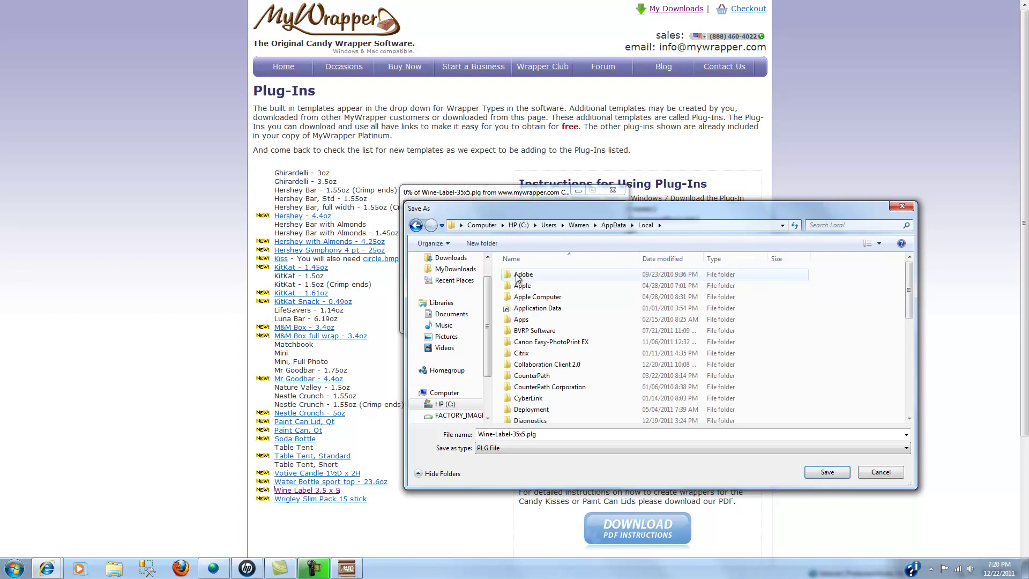
{"action": "scroll", "coordinate": [535, 316], "scroll_direction": "down", "scroll_amount": 1}
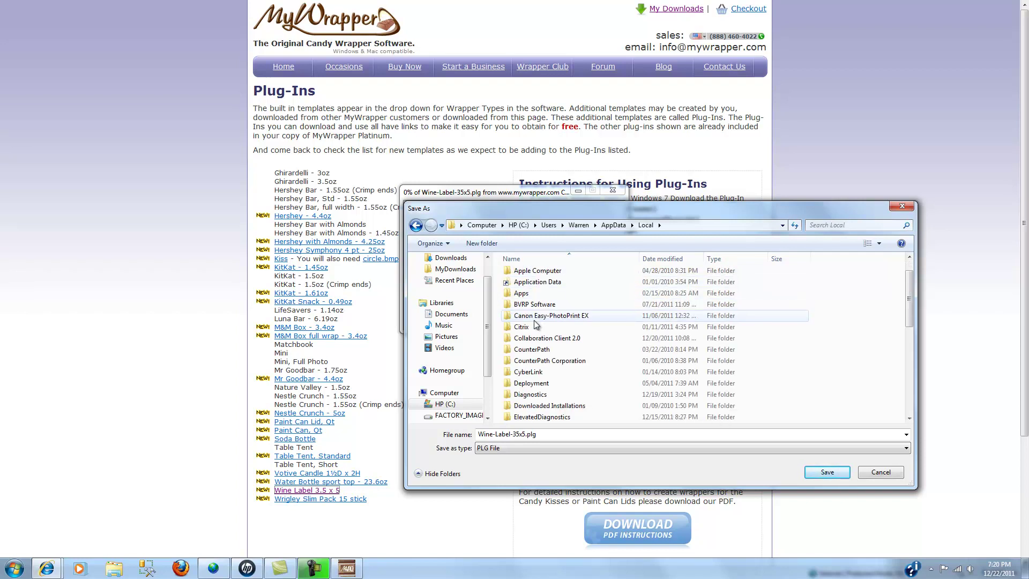
{"action": "scroll", "coordinate": [534, 321], "scroll_direction": "down", "scroll_amount": 8}
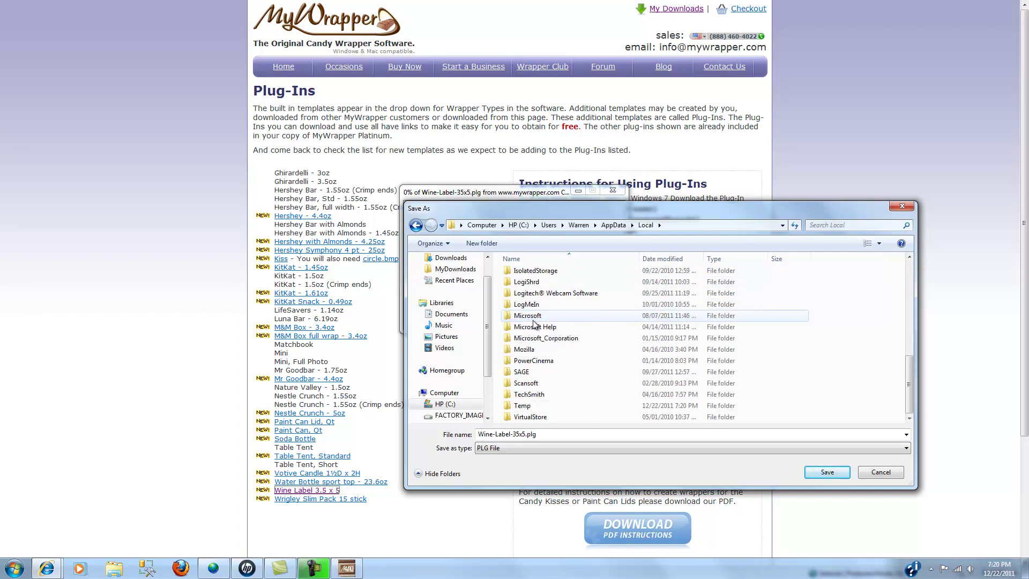
{"action": "double_click", "coordinate": [507, 418]}
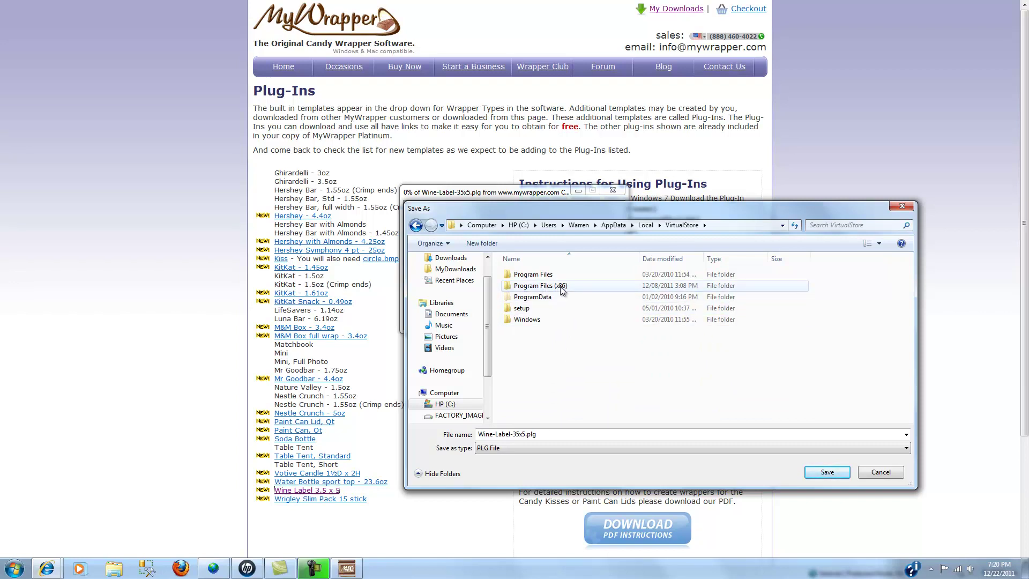
{"action": "double_click", "coordinate": [513, 288]}
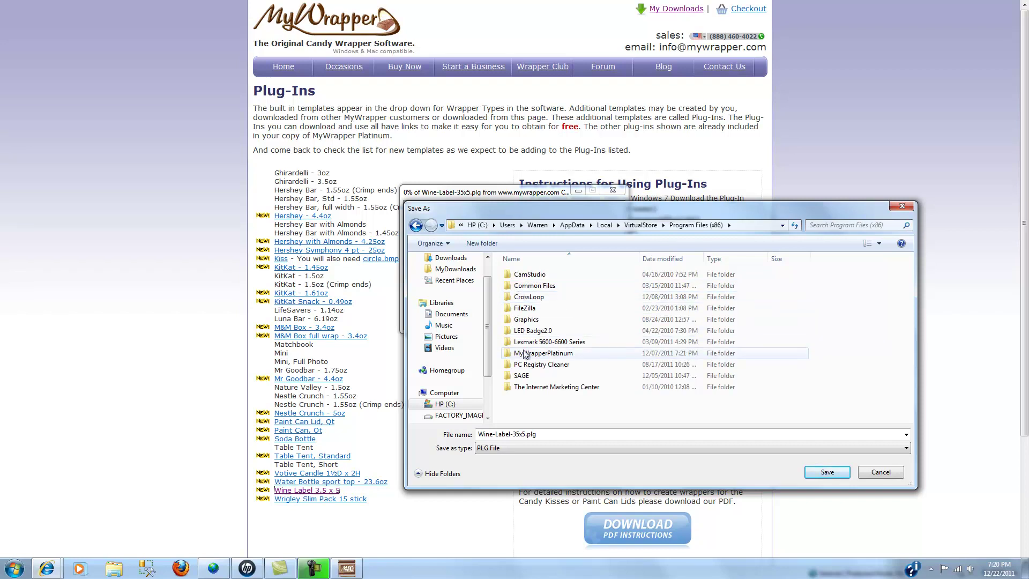
{"action": "double_click", "coordinate": [541, 353]}
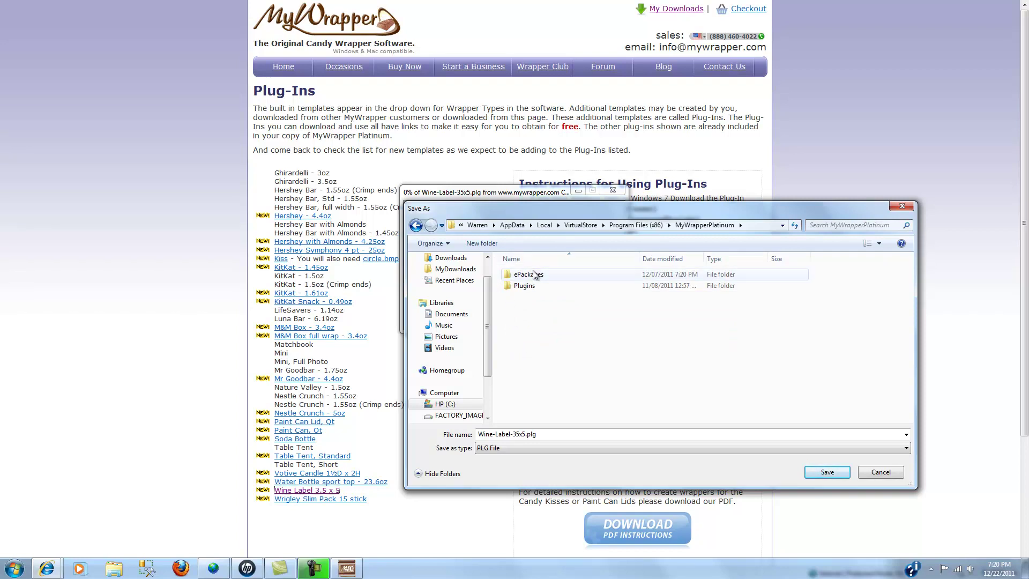
{"action": "double_click", "coordinate": [509, 288]}
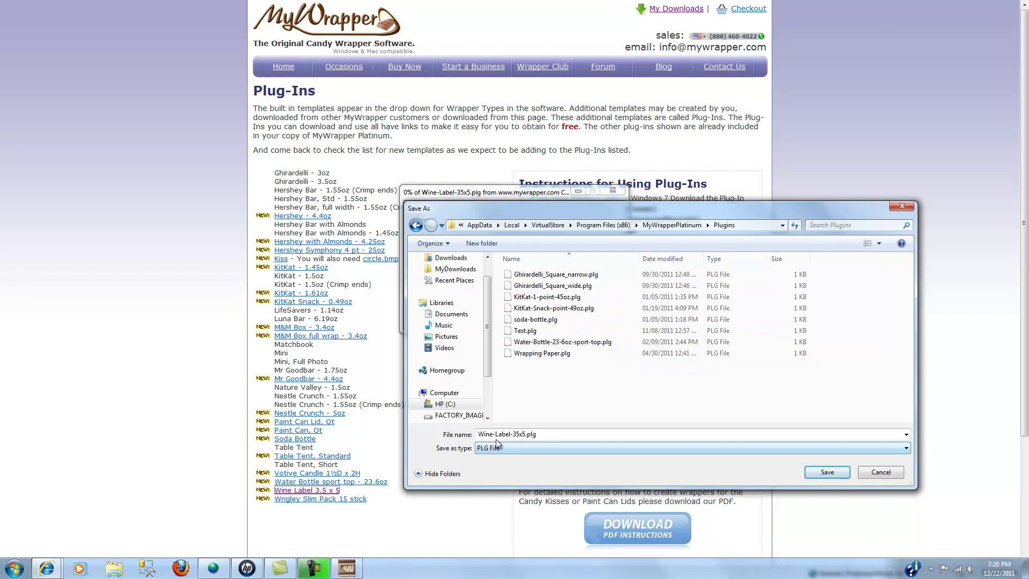
{"action": "left_click", "coordinate": [826, 471]}
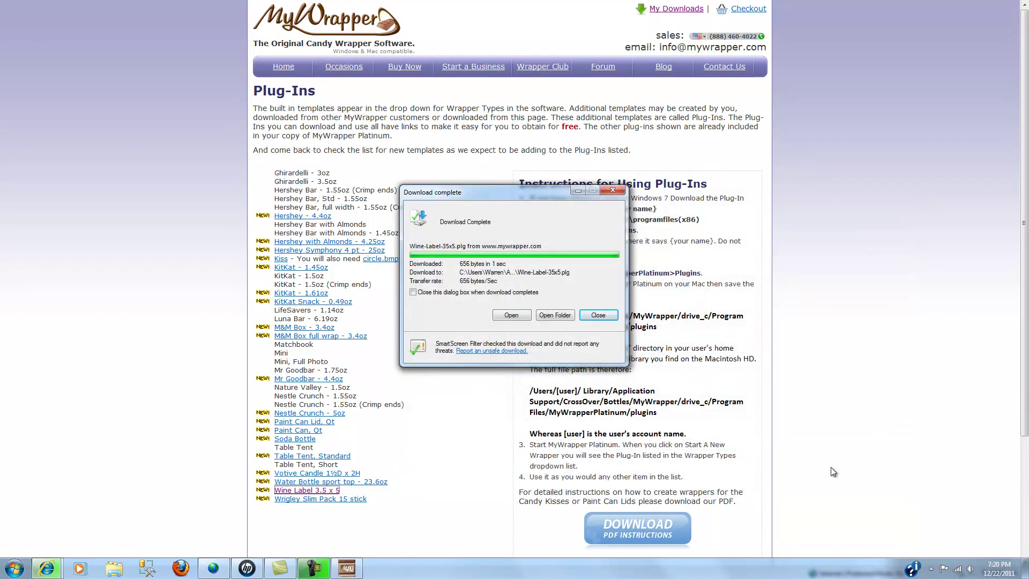
Step: Dismiss the download notice and minimize Internet Explorer to bring back MyWrapper Platinum
{"action": "left_click", "coordinate": [598, 316]}
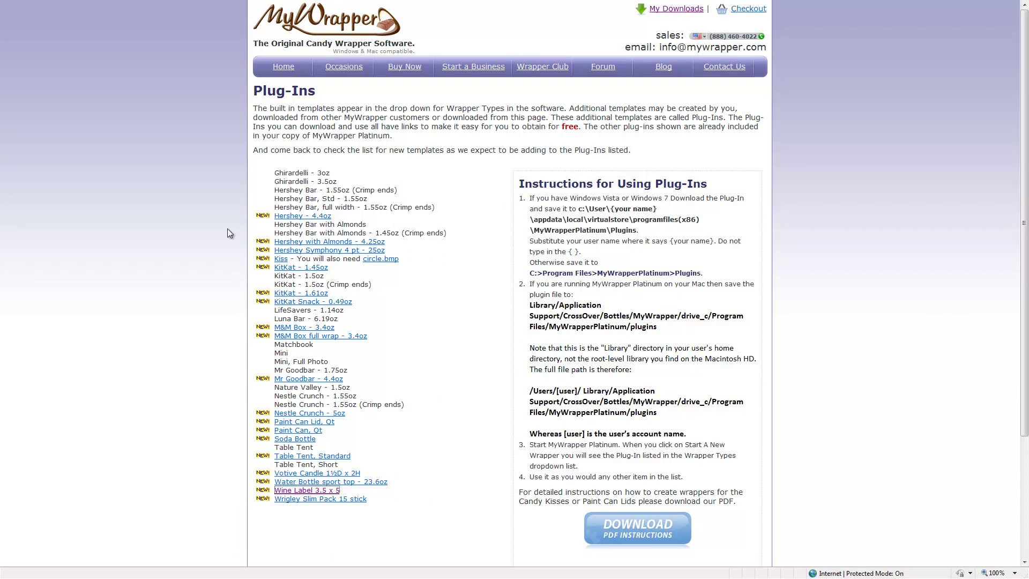
{"action": "mouse_move", "coordinate": [87, 2]}
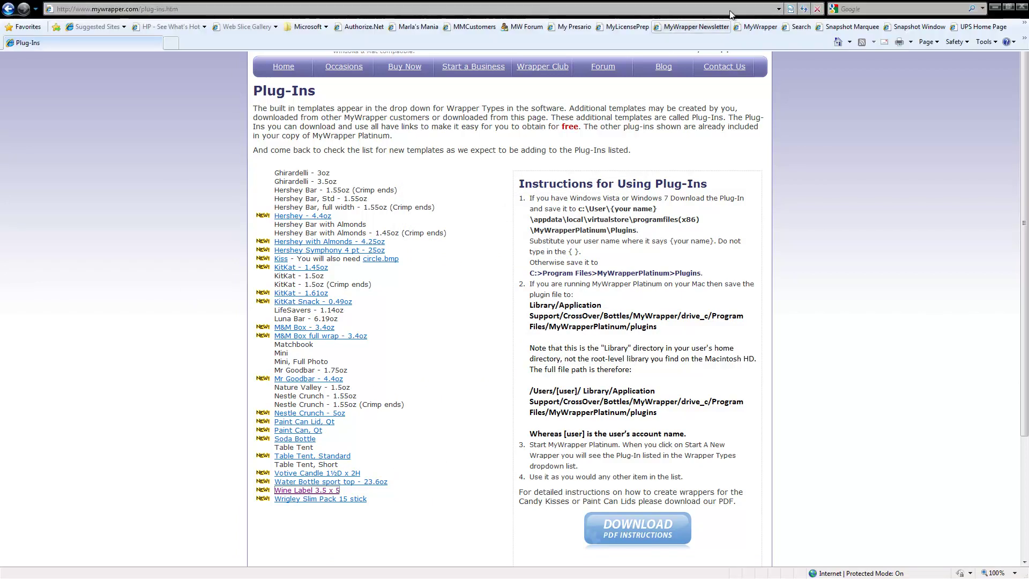
{"action": "left_click", "coordinate": [996, 7]}
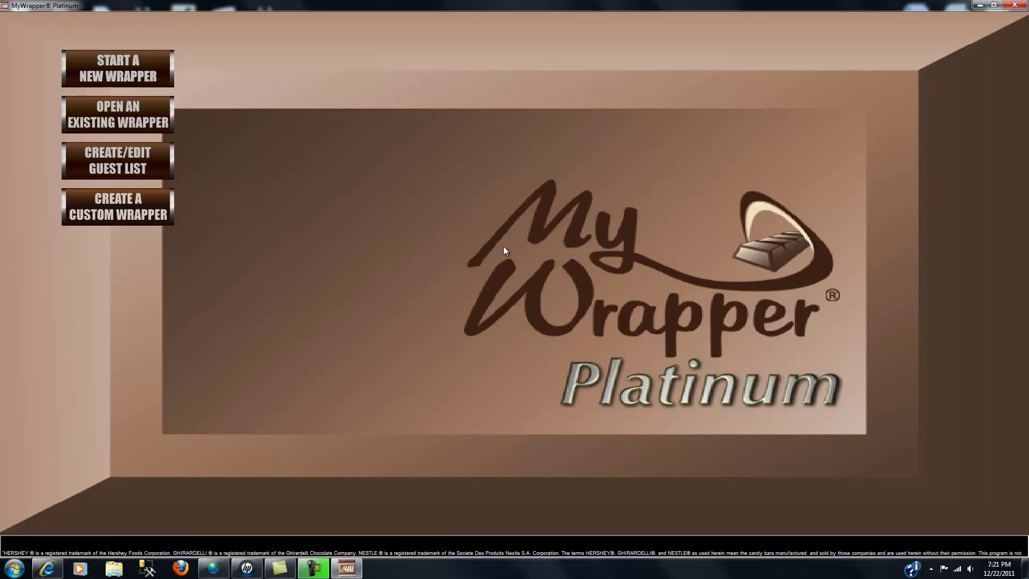
Step: Start a new wrapper and select Wine Label 3 as the wrapper type
{"action": "left_click", "coordinate": [118, 70]}
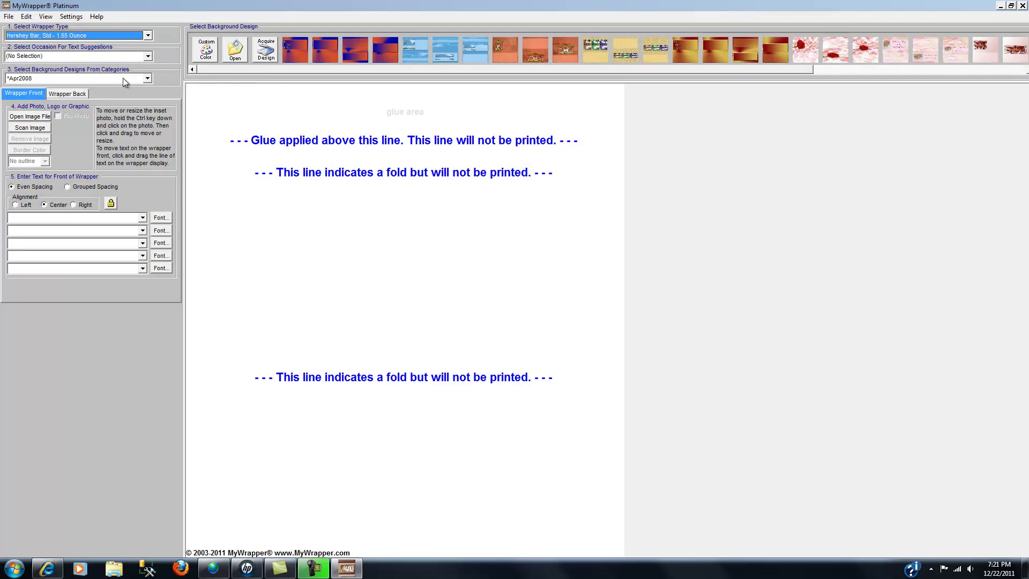
{"action": "left_click", "coordinate": [148, 37]}
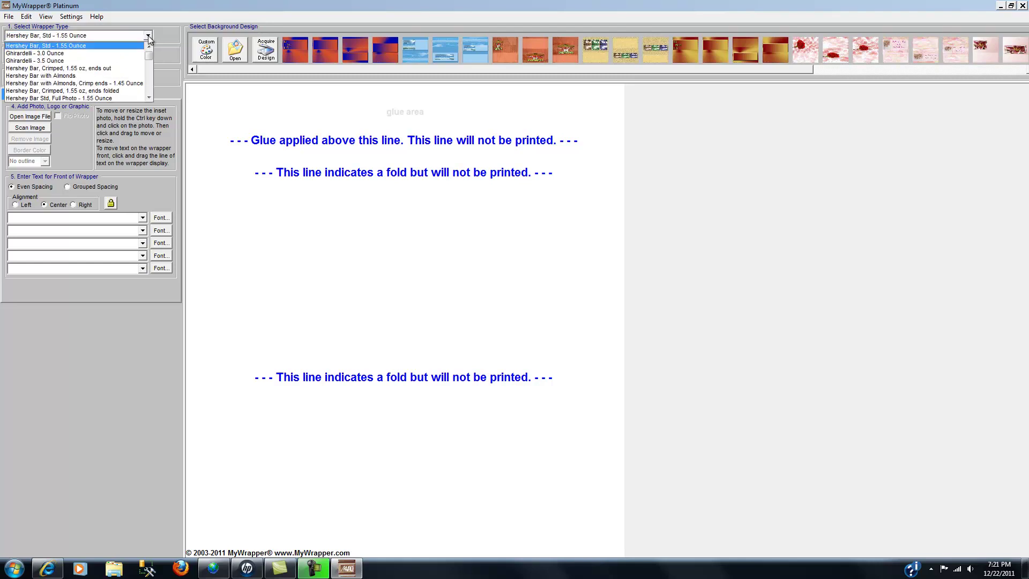
{"action": "left_click", "coordinate": [149, 97]}
{"action": "left_click", "coordinate": [149, 97]}
{"action": "left_click", "coordinate": [149, 98]}
{"action": "left_click", "coordinate": [149, 98]}
{"action": "left_click", "coordinate": [149, 98]}
{"action": "left_click", "coordinate": [148, 87]}
{"action": "left_click", "coordinate": [148, 88]}
{"action": "left_click", "coordinate": [149, 87]}
{"action": "left_click", "coordinate": [149, 87]}
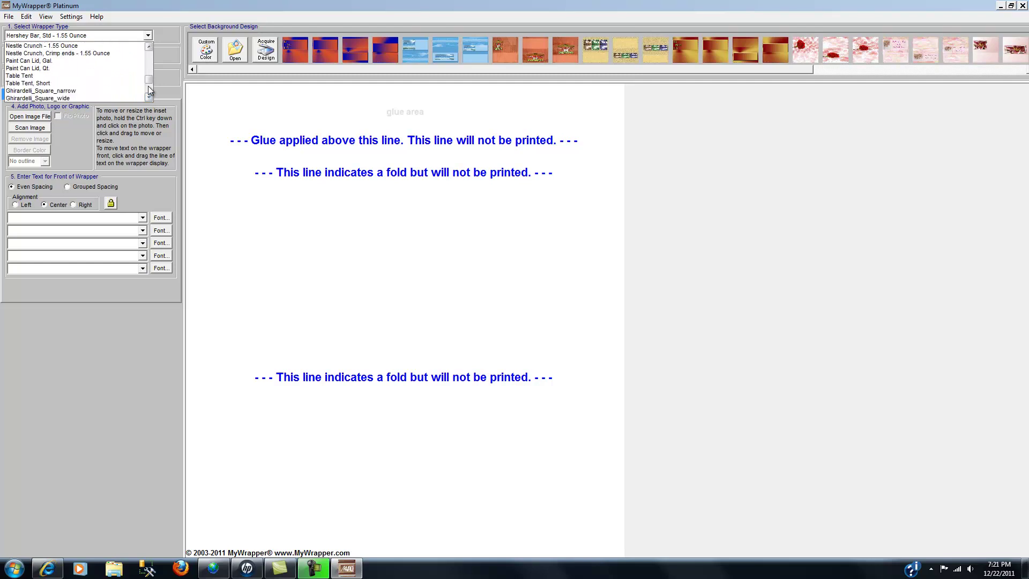
{"action": "left_click", "coordinate": [150, 89]}
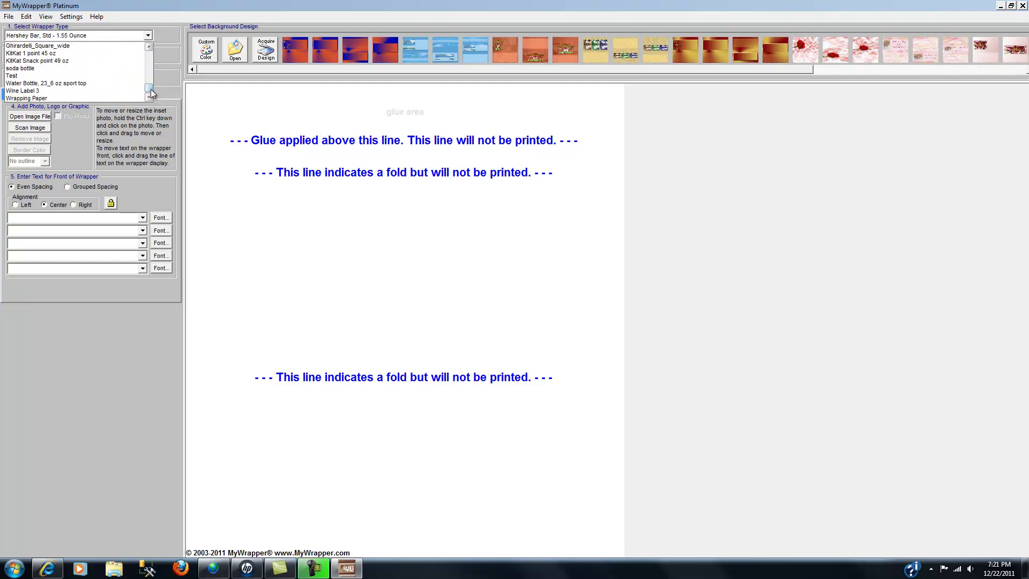
{"action": "left_click", "coordinate": [19, 91]}
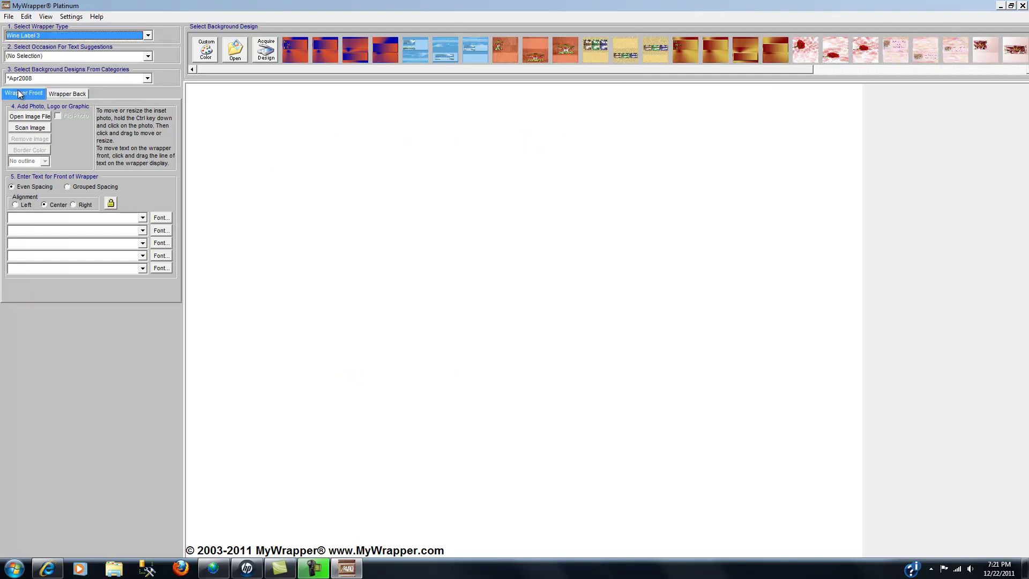
Step: Apply the blue and orange background design to the wrapper
{"action": "left_click", "coordinate": [148, 36]}
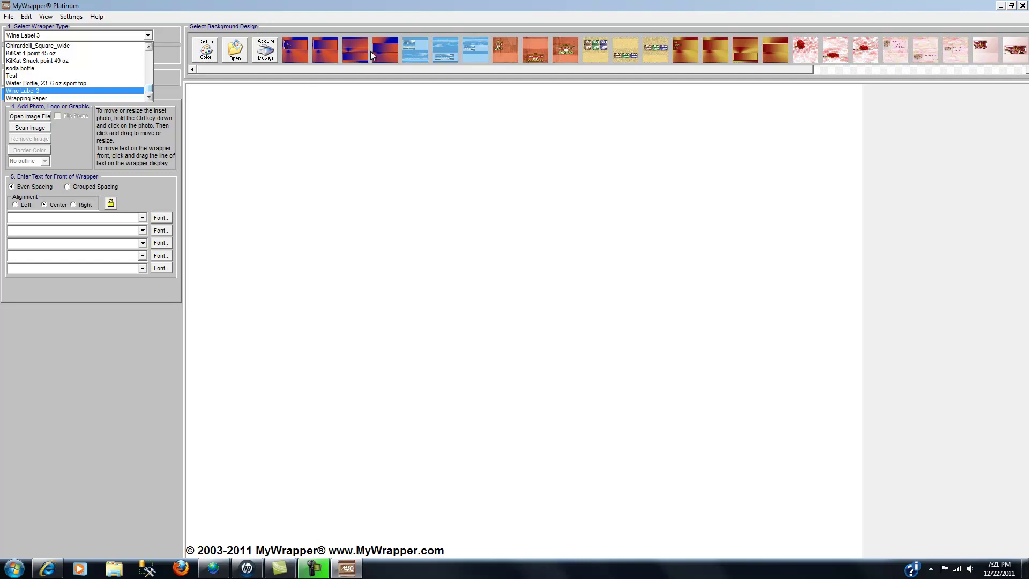
{"action": "mouse_move", "coordinate": [383, 49]}
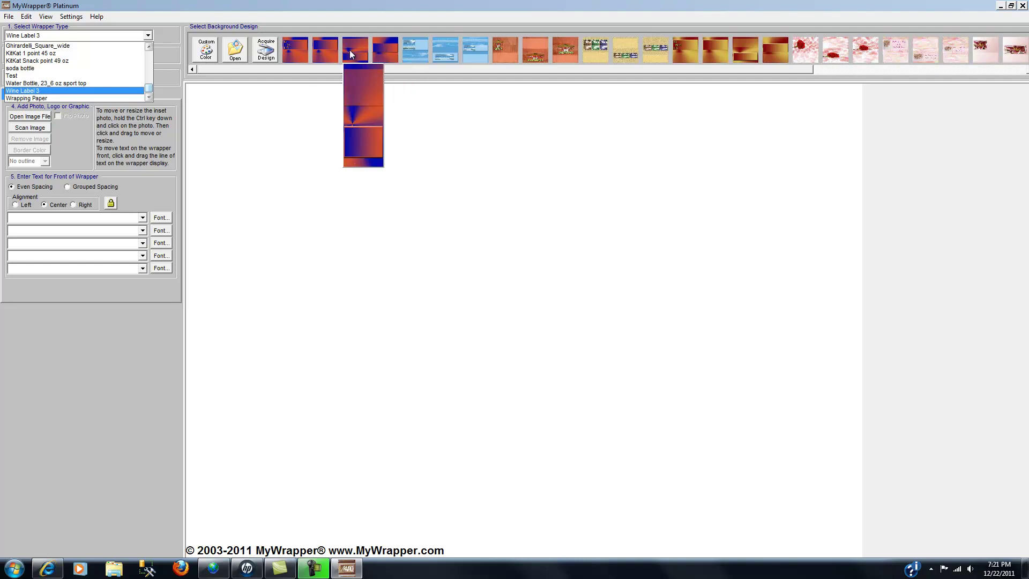
{"action": "left_click", "coordinate": [324, 49]}
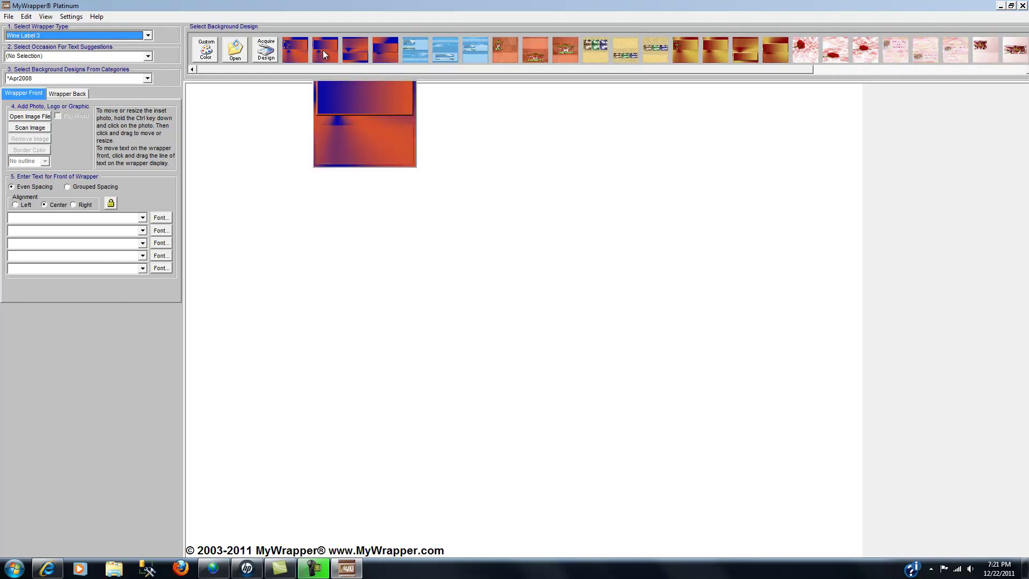
{"action": "left_click", "coordinate": [323, 54]}
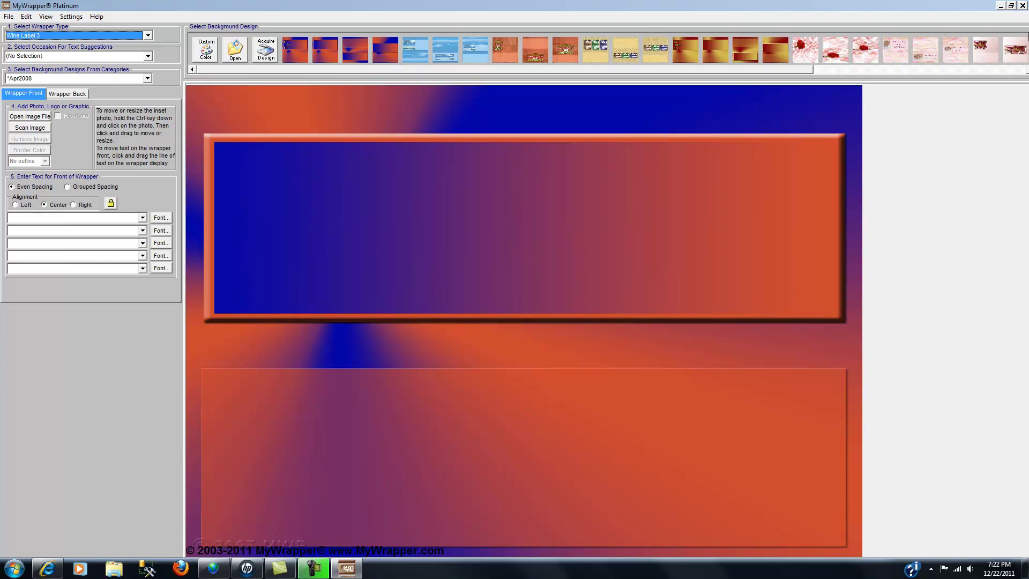
Step: Close the wrapper editor without saving, then launch Firefox
{"action": "left_click", "coordinate": [1023, 6]}
{"action": "left_click", "coordinate": [514, 310]}
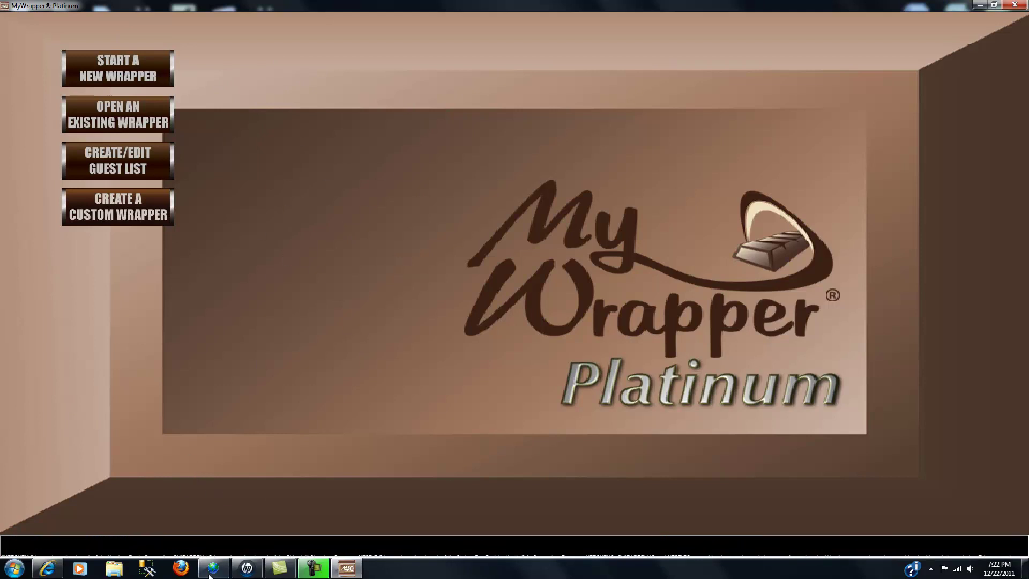
{"action": "left_click", "coordinate": [181, 569]}
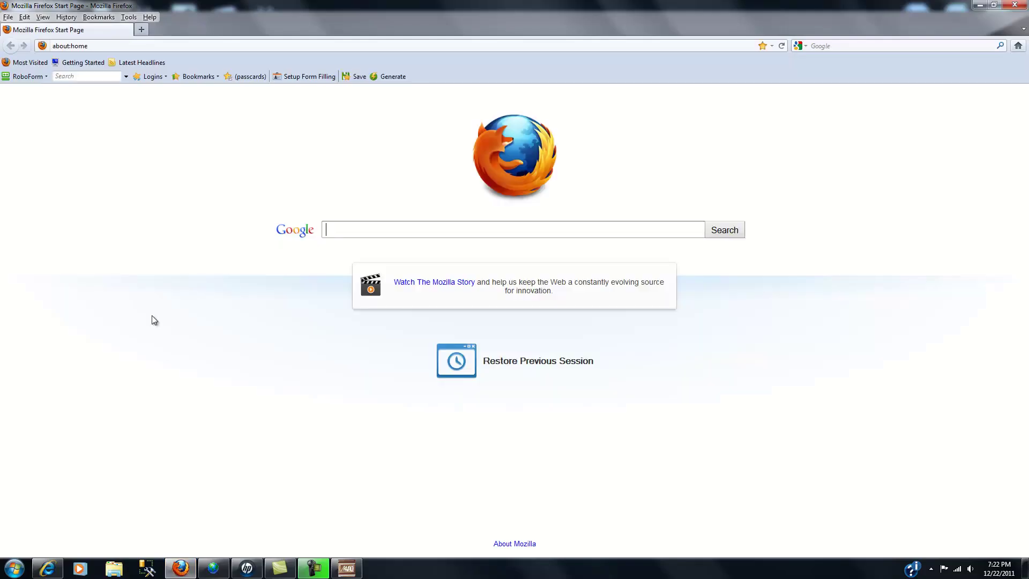
Step: Reach the MyWrapper website by typing 'my' in the address bar, then open its free plug-ins page
{"action": "left_click", "coordinate": [62, 47]}
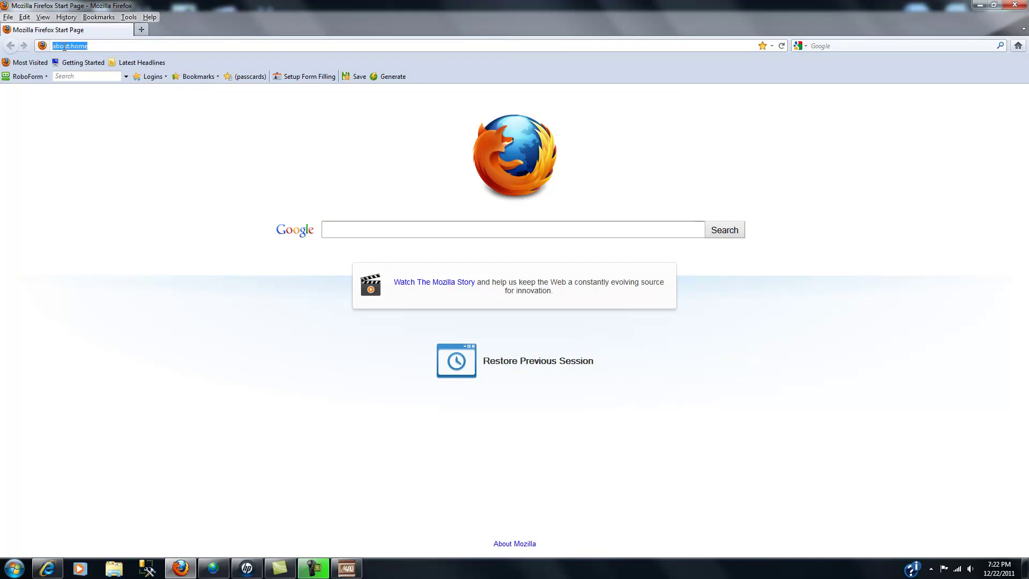
{"action": "type", "text": "my"}
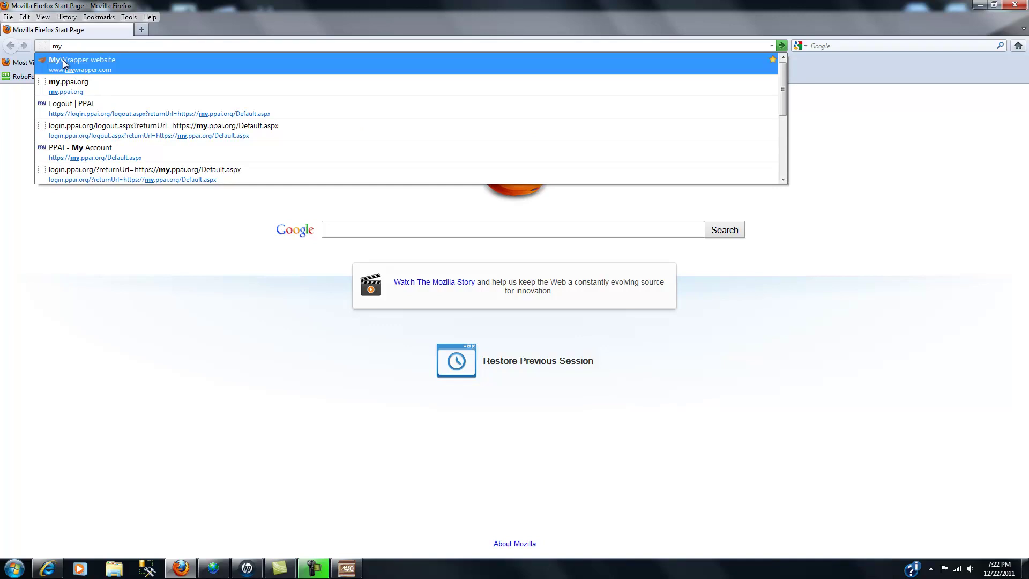
{"action": "left_click", "coordinate": [63, 64]}
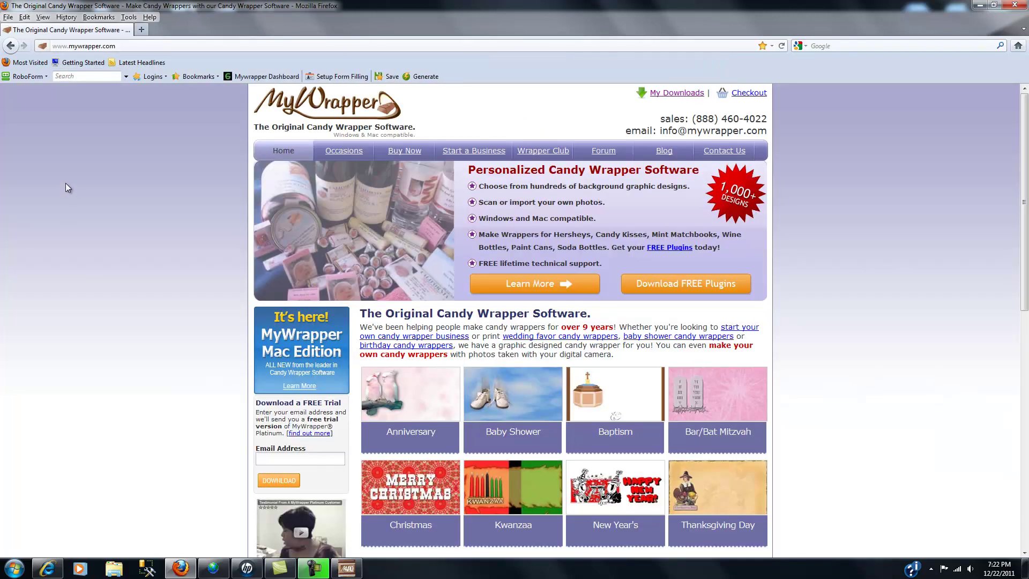
{"action": "left_click", "coordinate": [672, 285]}
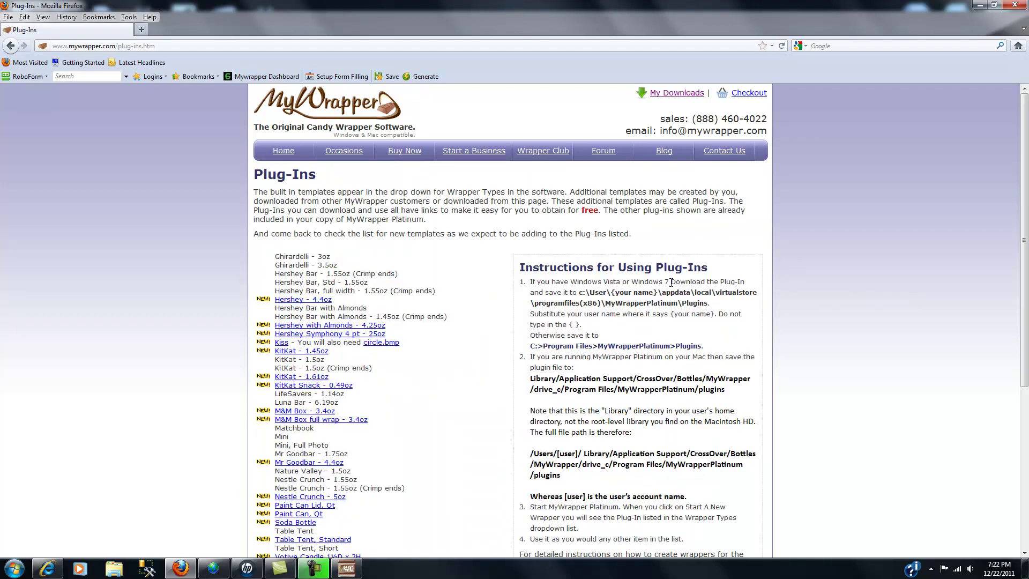
{"action": "scroll", "coordinate": [427, 273], "scroll_direction": "down", "scroll_amount": 4}
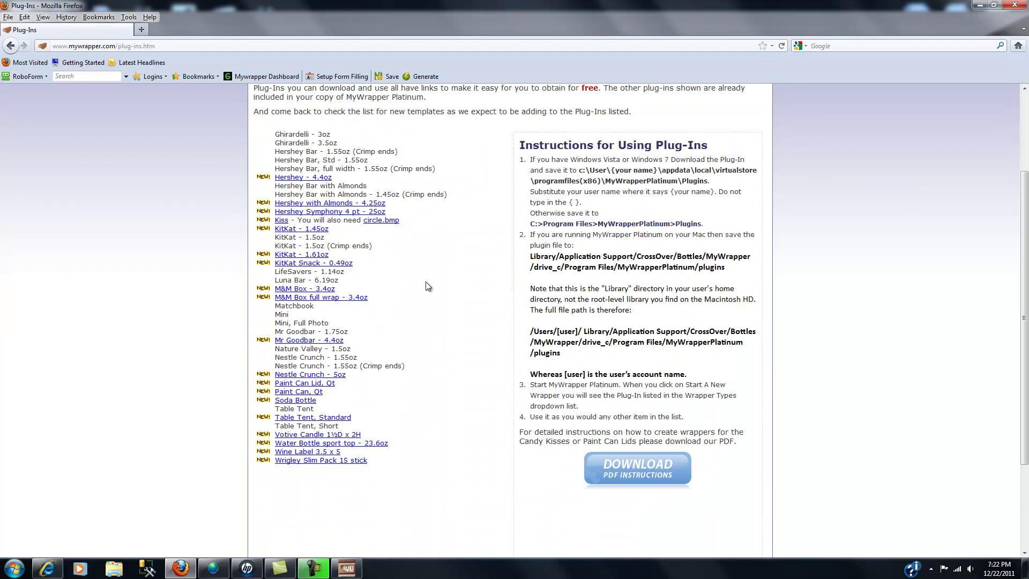
Step: Download Votive-Candle-1-and-1-half-Dx2H.plg and open its containing Downloads folder
{"action": "left_click", "coordinate": [311, 435]}
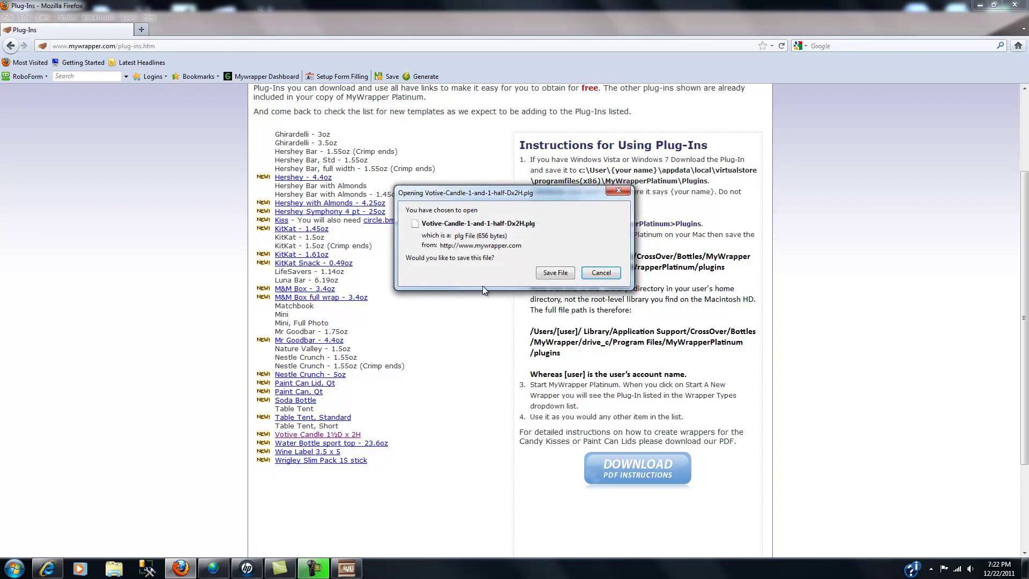
{"action": "left_click", "coordinate": [555, 273]}
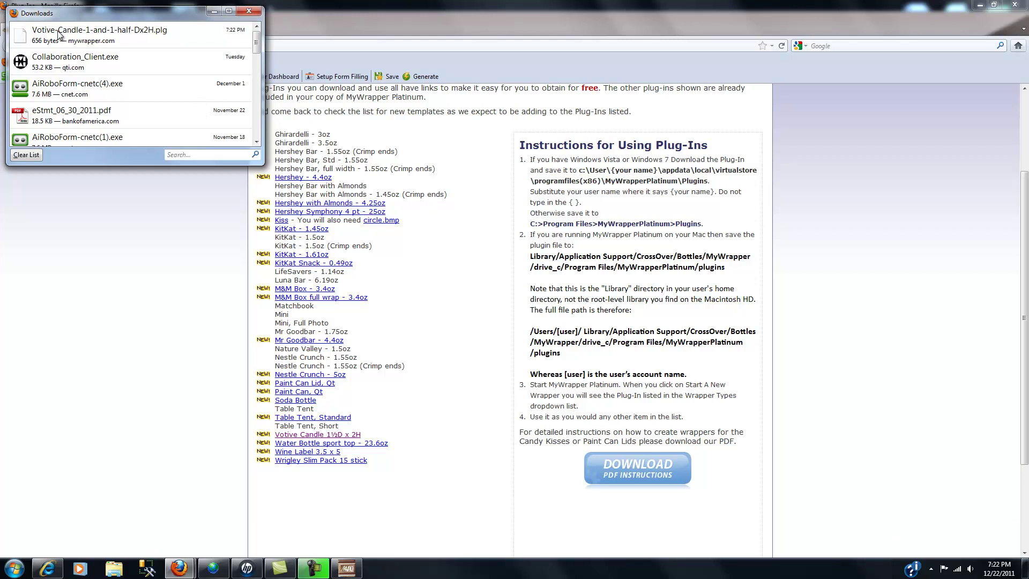
{"action": "left_click", "coordinate": [84, 36]}
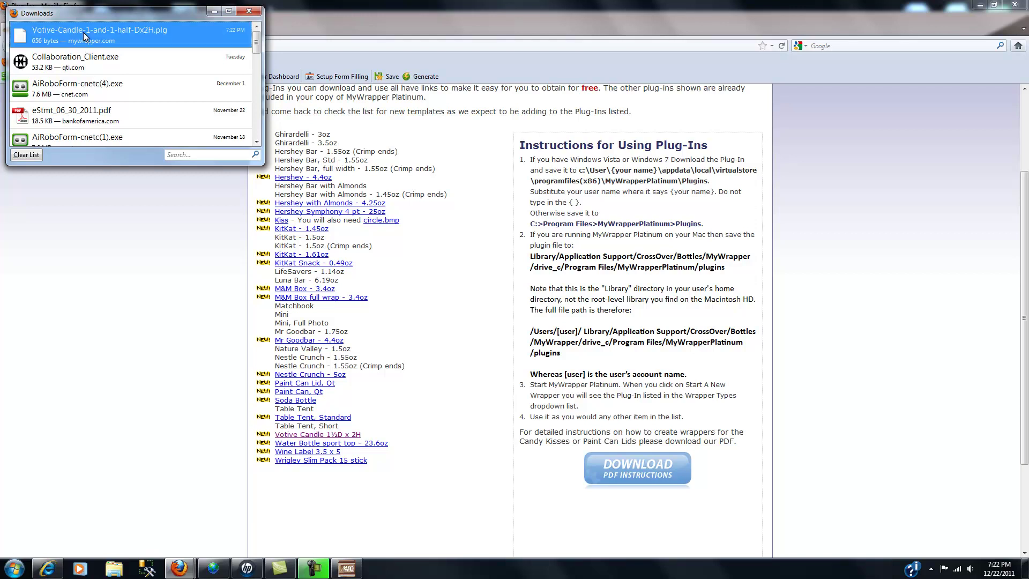
{"action": "right_click", "coordinate": [83, 34]}
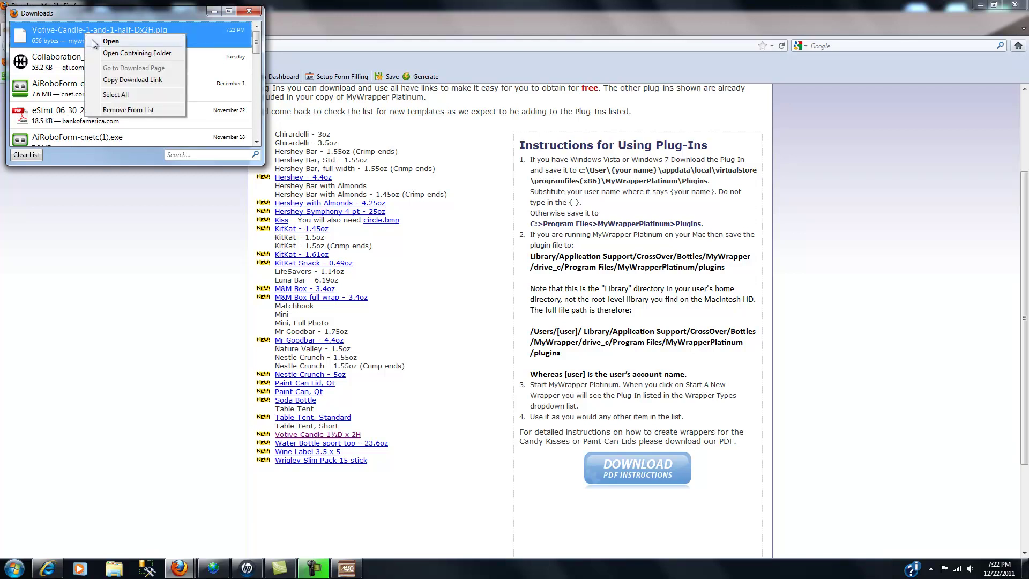
{"action": "left_click", "coordinate": [92, 40]}
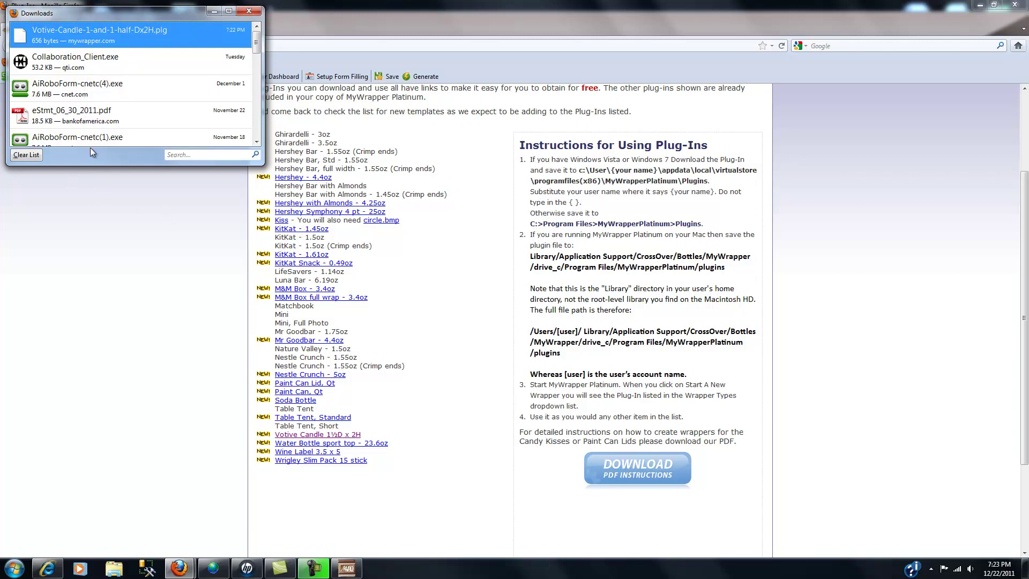
{"action": "right_click", "coordinate": [110, 30]}
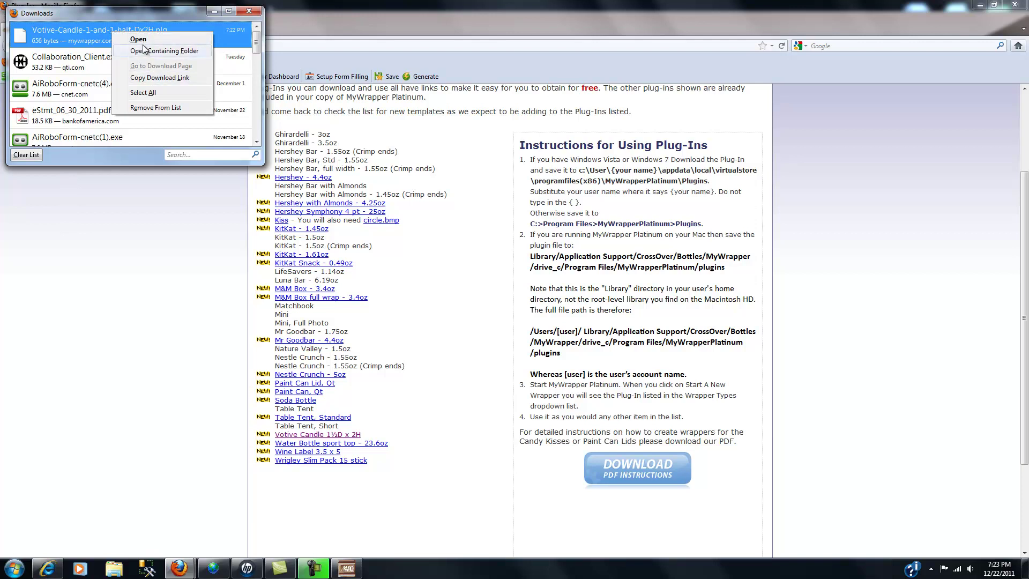
{"action": "left_click", "coordinate": [144, 51]}
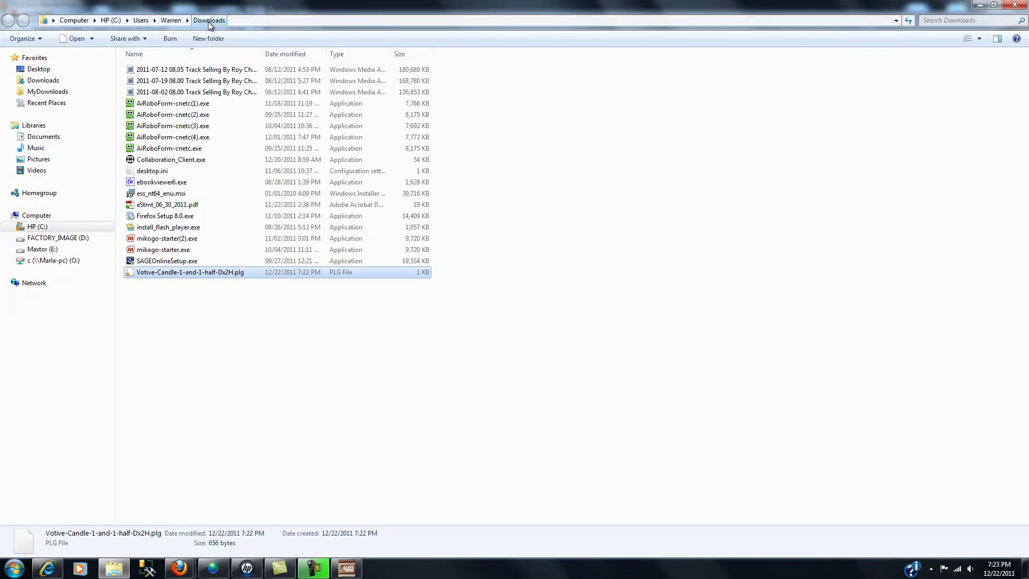
Step: Cancel the accidental rename and copy Votive-Candle-1-and-1-half-Dx2H.plg to the clipboard
{"action": "left_click", "coordinate": [141, 272]}
{"action": "right_click", "coordinate": [142, 272]}
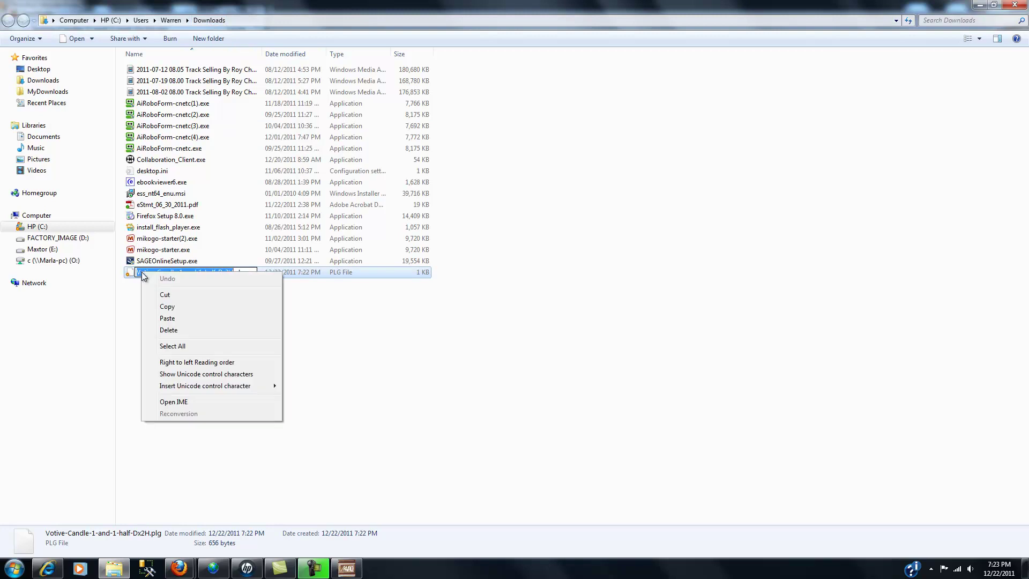
{"action": "left_click", "coordinate": [131, 276]}
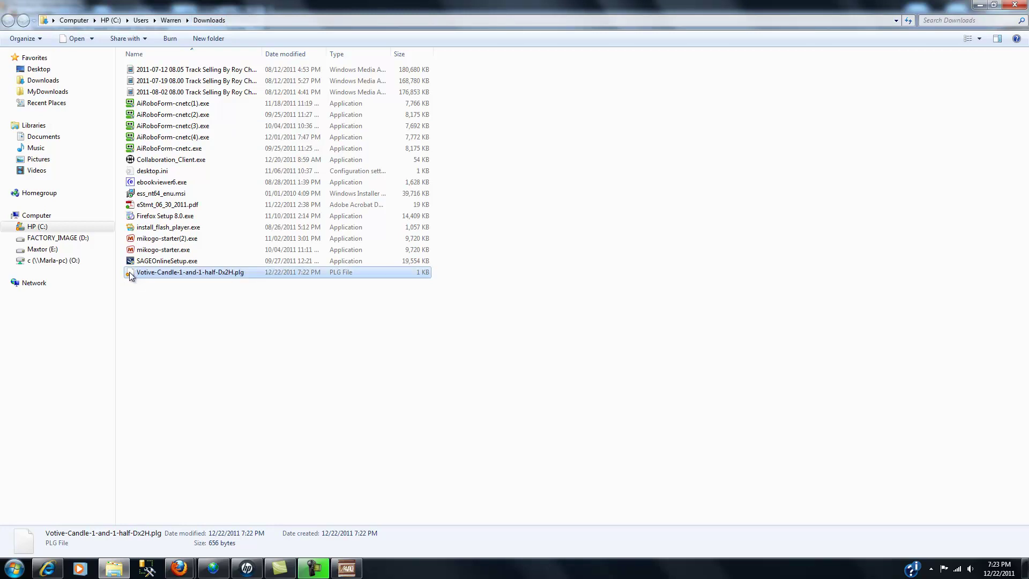
{"action": "right_click", "coordinate": [131, 276]}
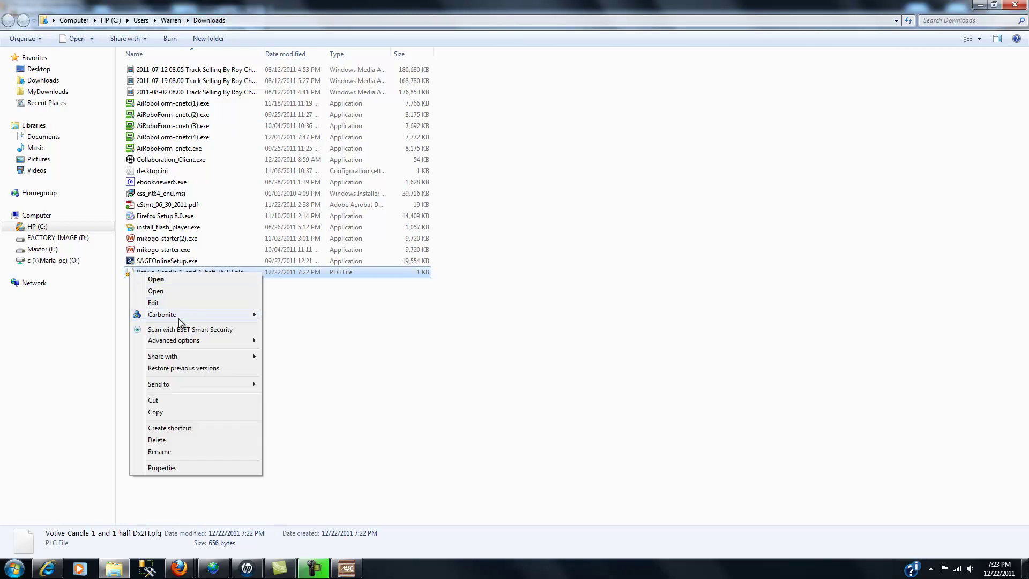
{"action": "left_click", "coordinate": [155, 412]}
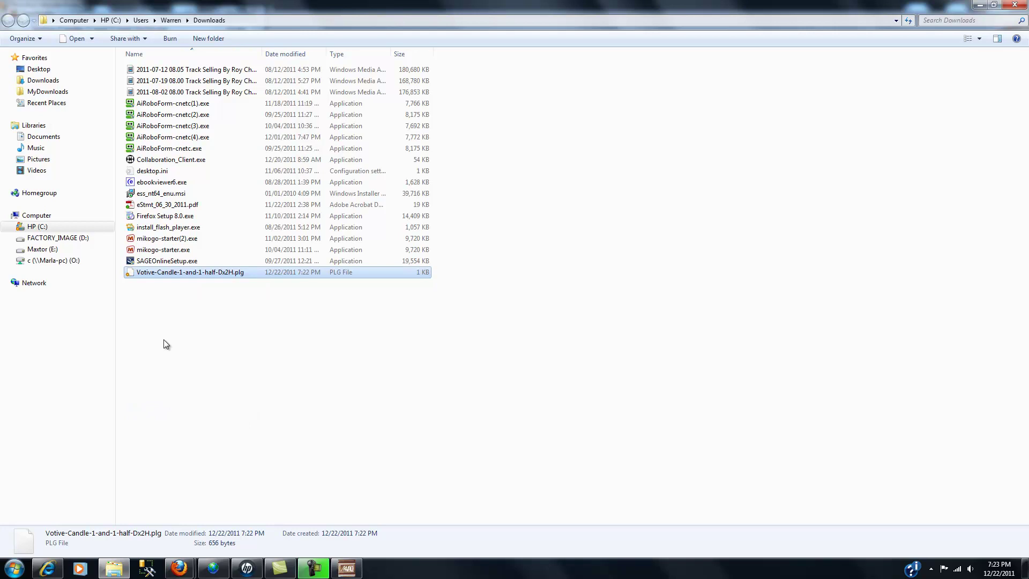
Step: Browse from C: through Users, AppData\Local\VirtualStore\Program Files (x86)\MyWrapperPlatinum to the Plugins folder
{"action": "left_click", "coordinate": [21, 228]}
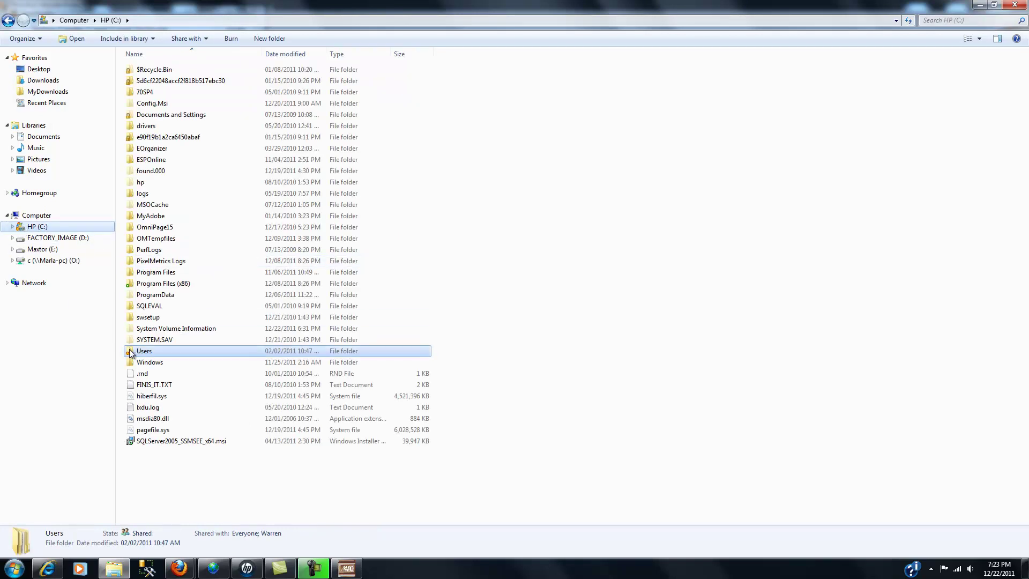
{"action": "double_click", "coordinate": [129, 352]}
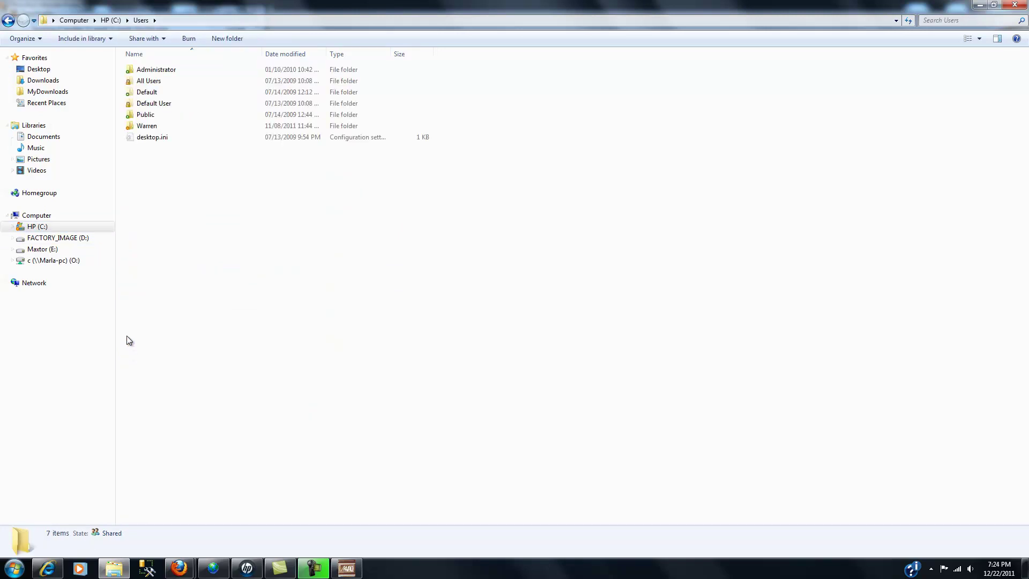
{"action": "double_click", "coordinate": [131, 127]}
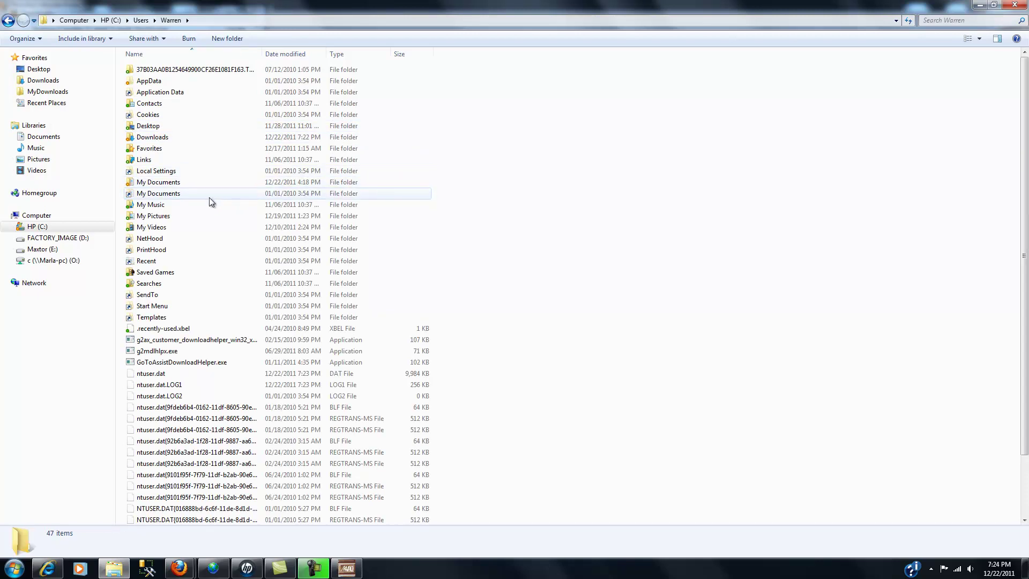
{"action": "double_click", "coordinate": [131, 83]}
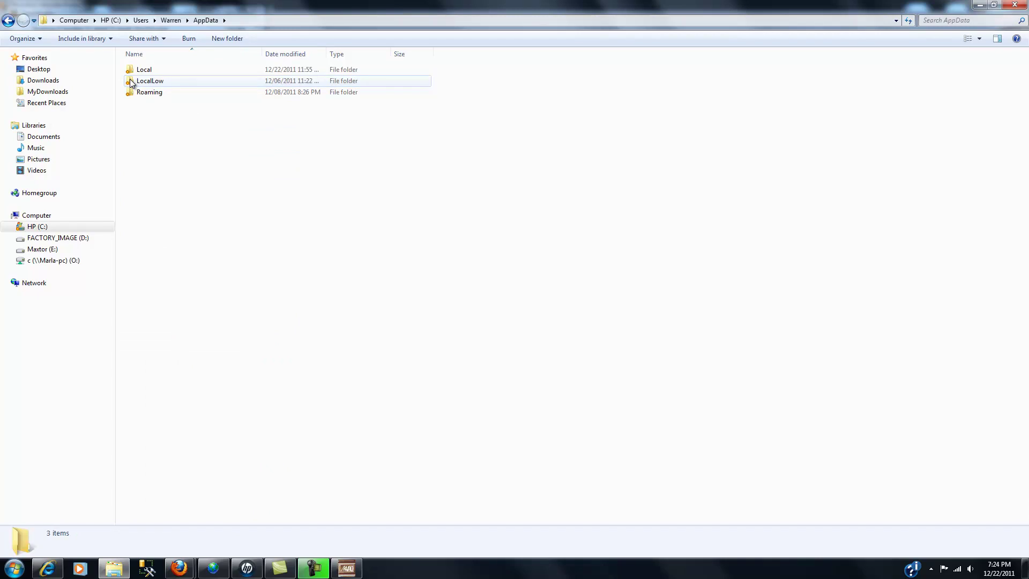
{"action": "double_click", "coordinate": [130, 71]}
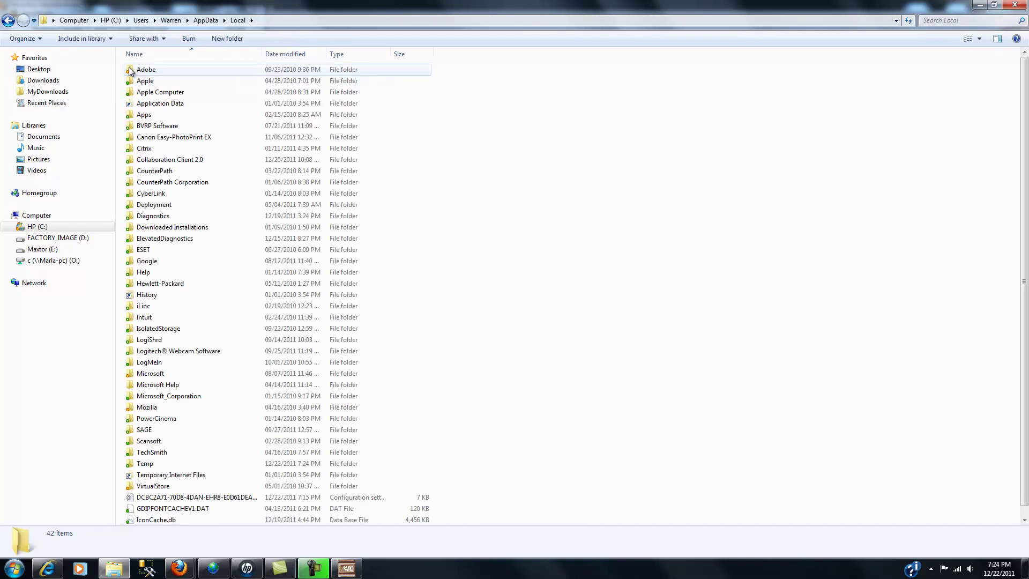
{"action": "scroll", "coordinate": [225, 276], "scroll_direction": "down", "scroll_amount": 1}
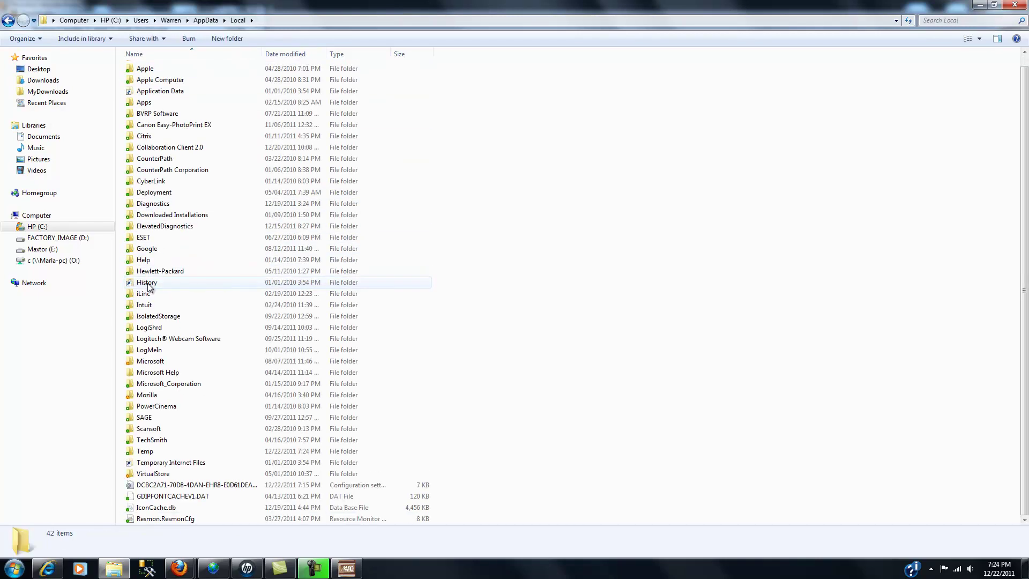
{"action": "double_click", "coordinate": [130, 474]}
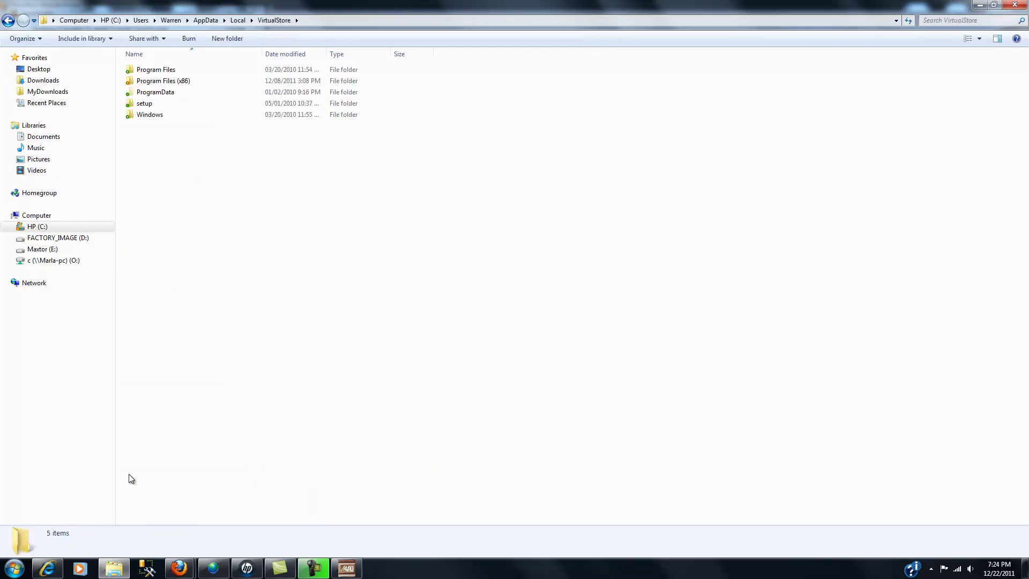
{"action": "double_click", "coordinate": [131, 82]}
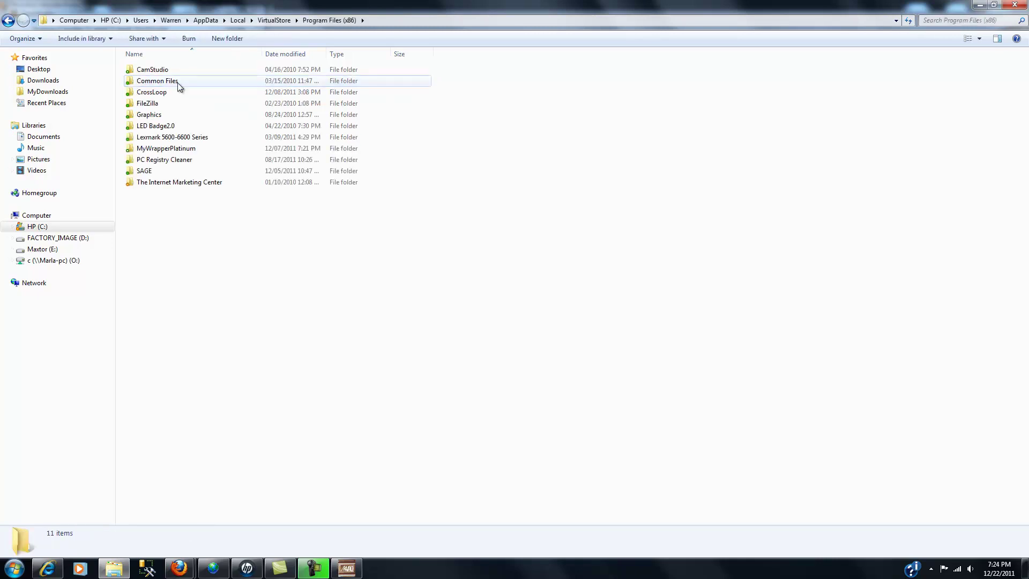
{"action": "double_click", "coordinate": [129, 148]}
{"action": "double_click", "coordinate": [130, 82]}
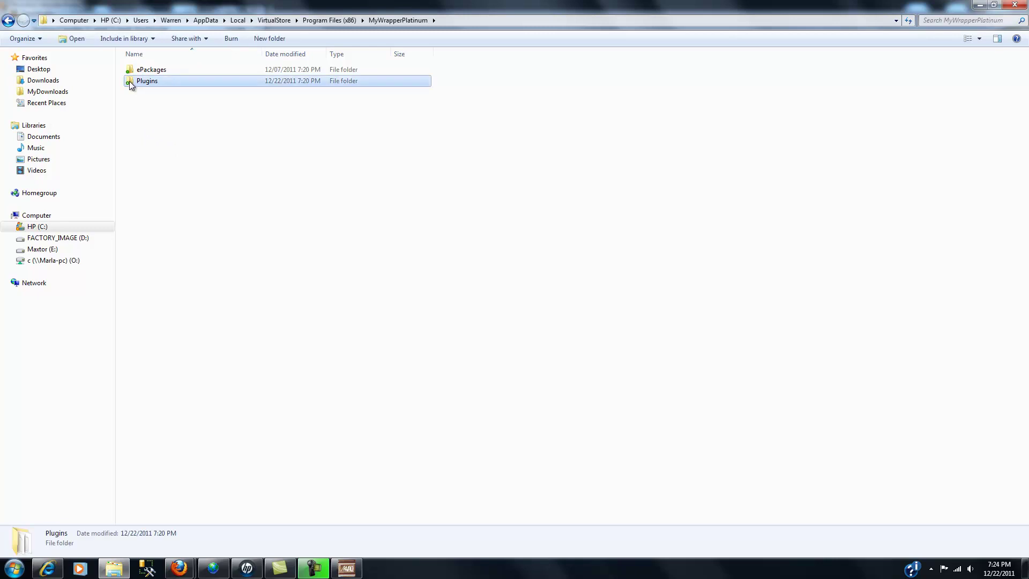
Step: Paste the copied Votive-Candle-1-and-1-half-Dx2H.plg into the Plugins folder, then return to MyWrapper Platinum
{"action": "right_click", "coordinate": [160, 188]}
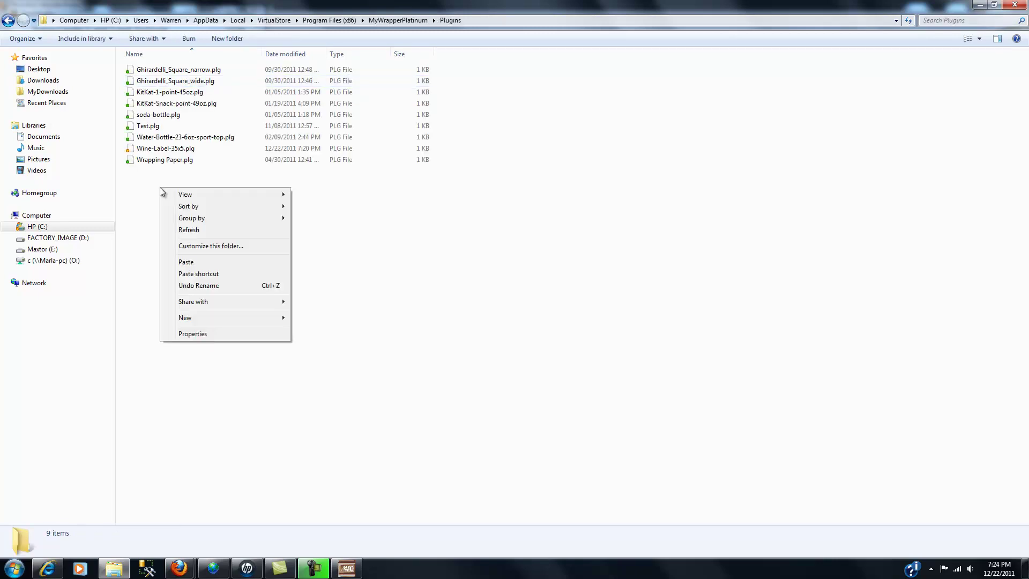
{"action": "left_click", "coordinate": [182, 264]}
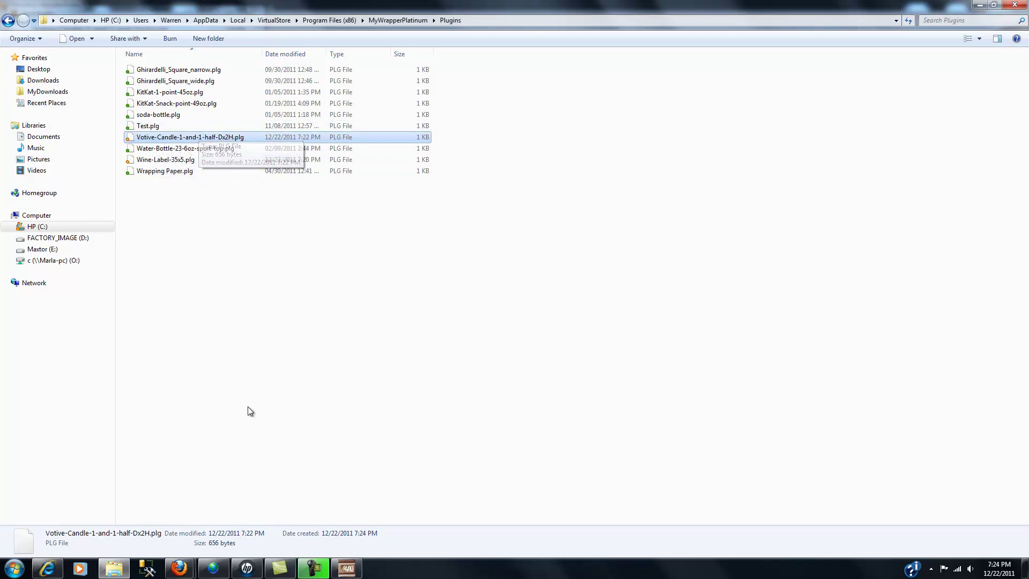
{"action": "left_click", "coordinate": [347, 568]}
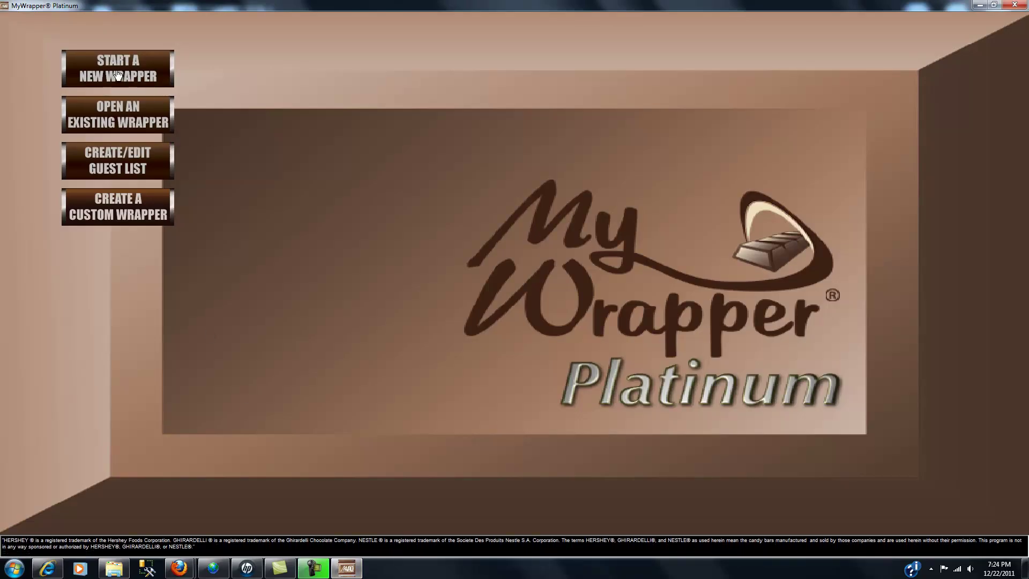
Step: Start a new wrapper and pick Votive Candle 1 and 1 half D x 2 H from the Wrapper Type list
{"action": "left_click", "coordinate": [116, 70]}
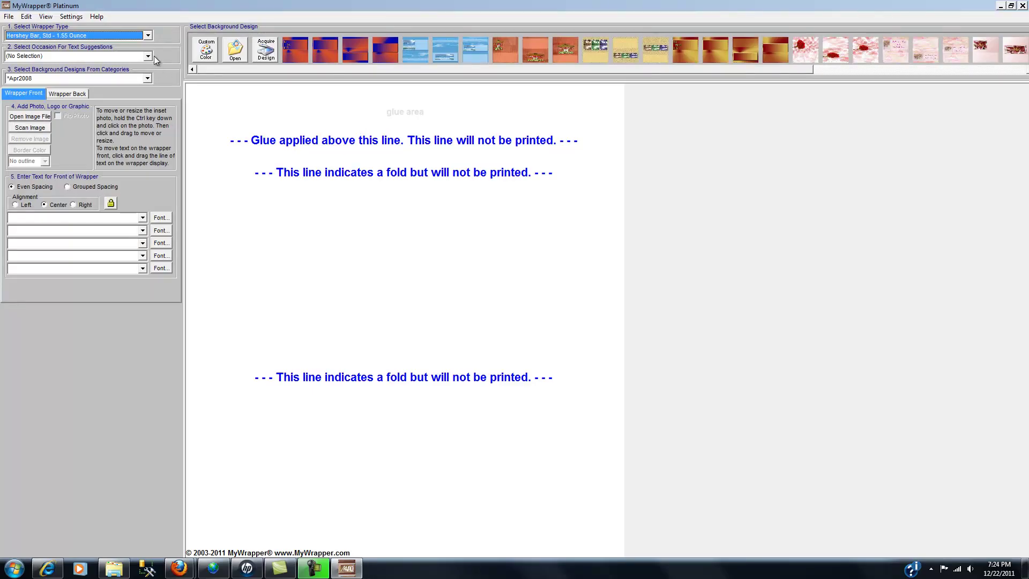
{"action": "left_click", "coordinate": [148, 36]}
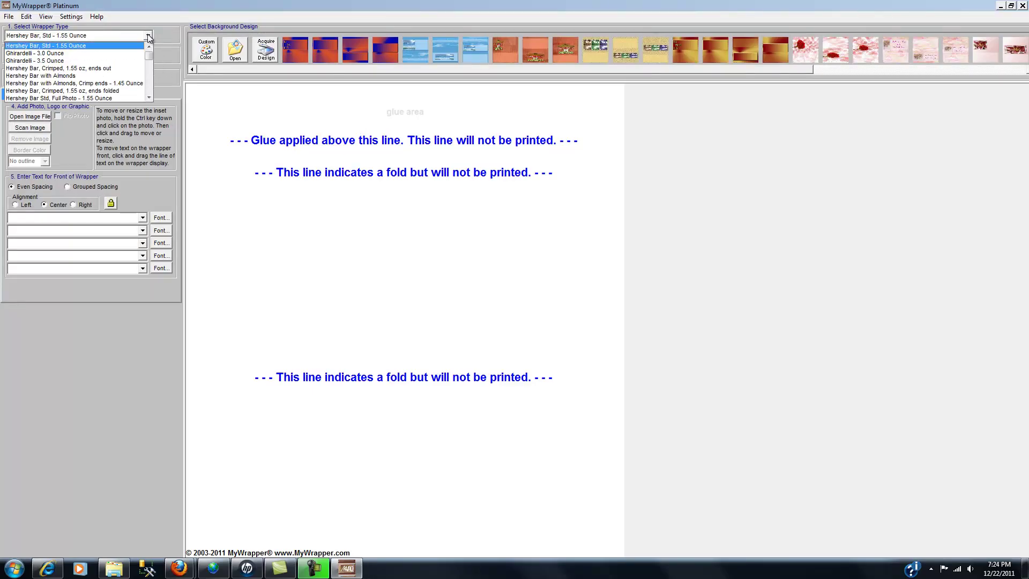
{"action": "left_click", "coordinate": [150, 78]}
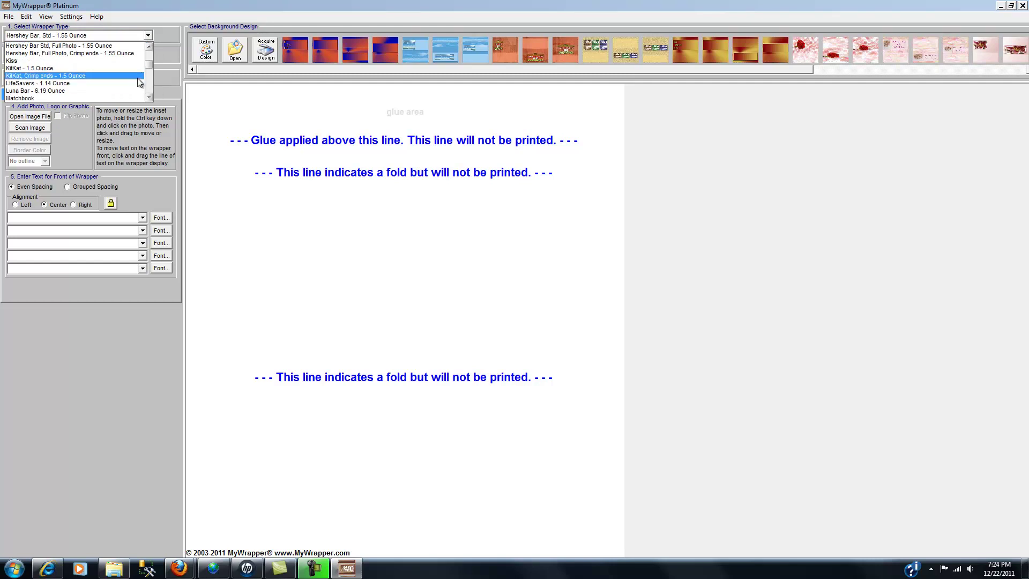
{"action": "left_click", "coordinate": [147, 85]}
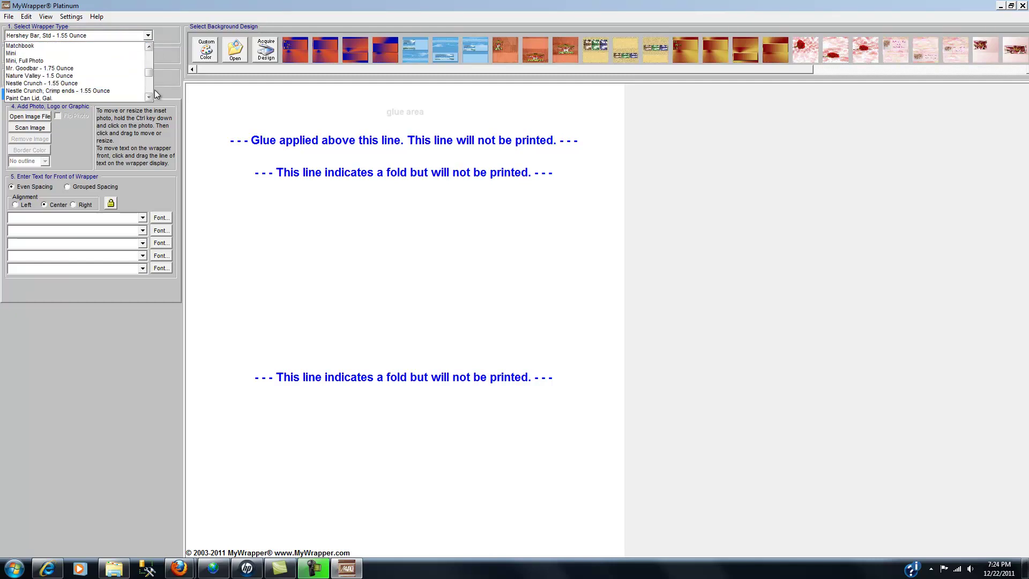
{"action": "left_click", "coordinate": [148, 87]}
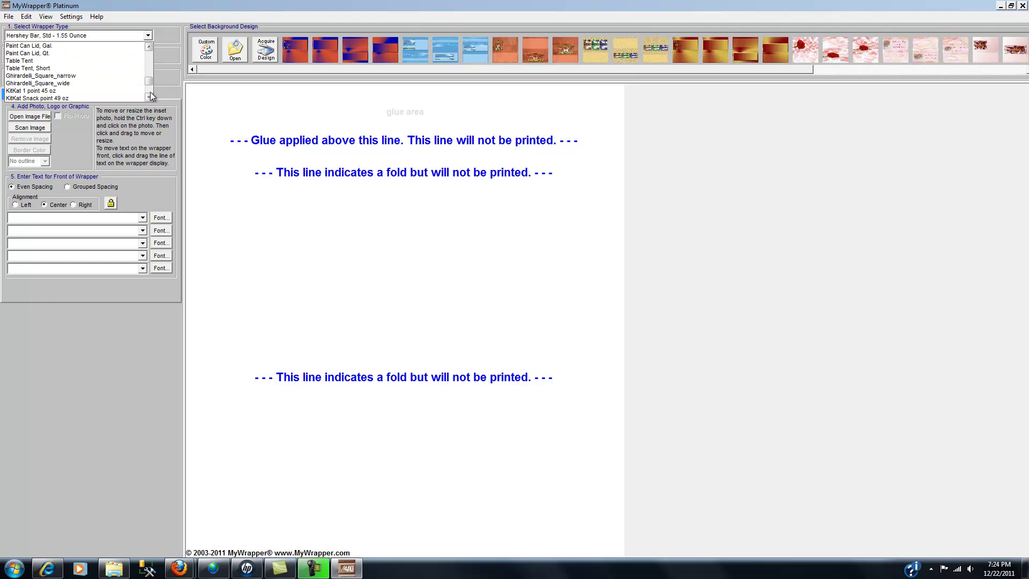
{"action": "left_click", "coordinate": [148, 91]}
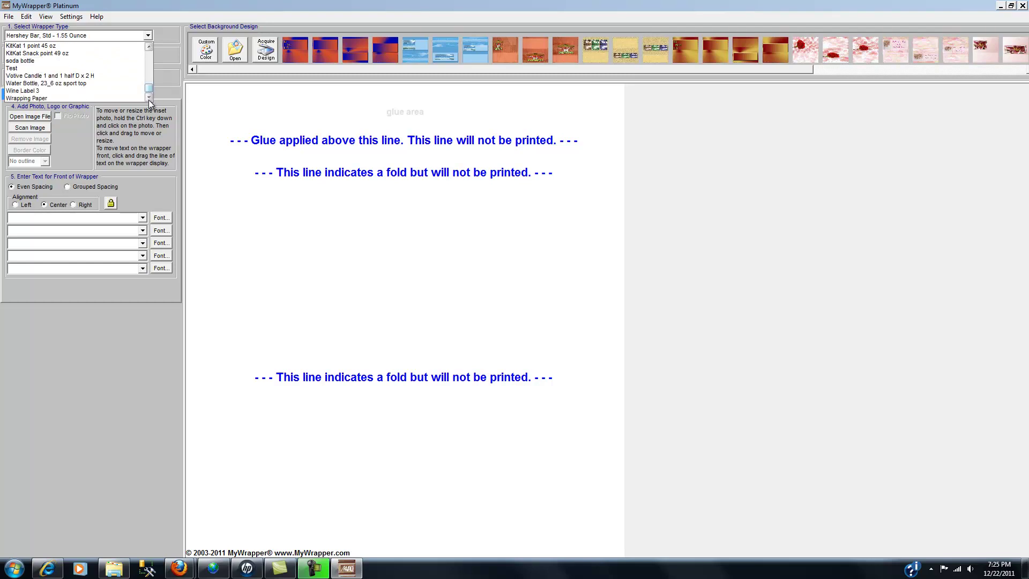
{"action": "left_click", "coordinate": [37, 77]}
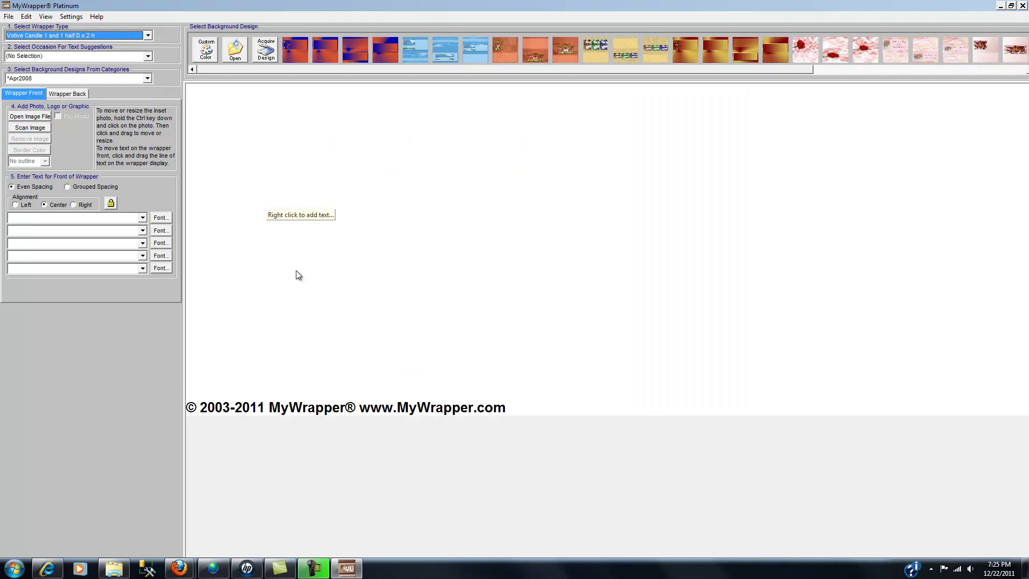